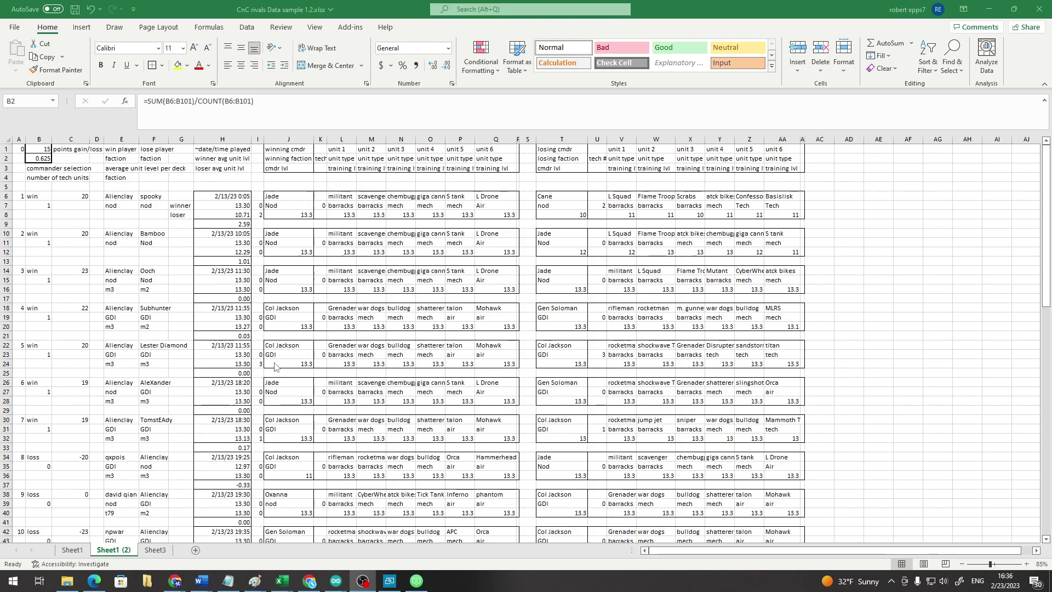
Look over the match log on Sheet1 (2) and view the game's match history in the AirDroid Cast window.
left_click(310, 309)
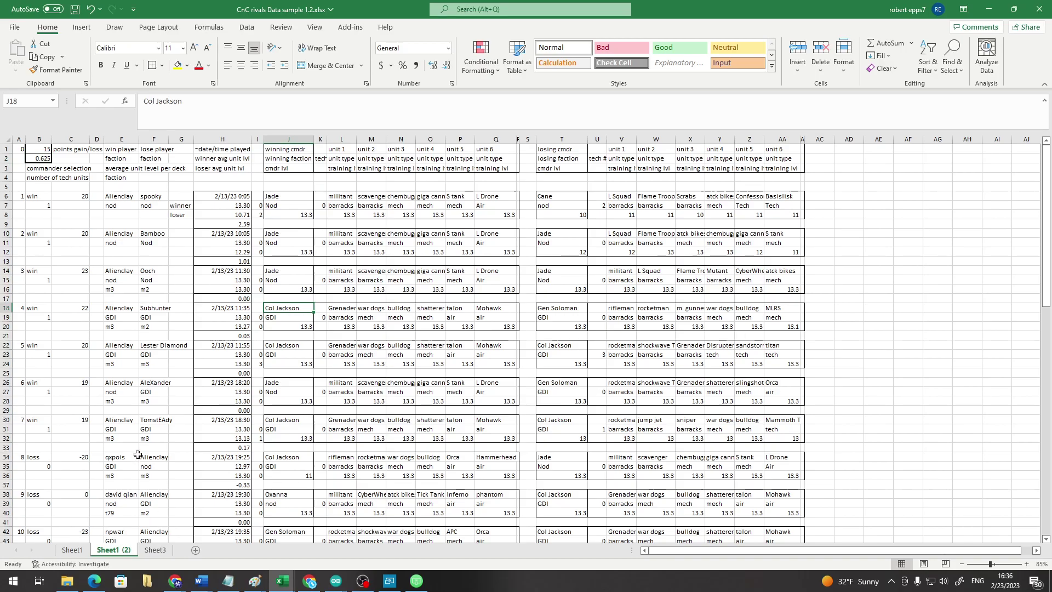
scroll(134, 439, "down", 8)
scroll(135, 439, "up", 8)
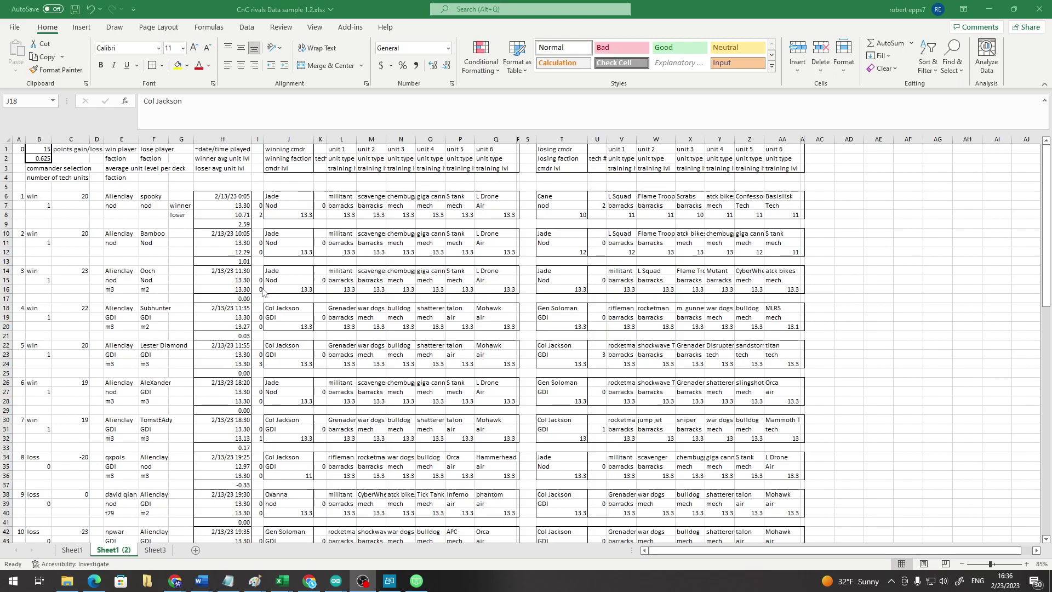
key("alt+Tab")
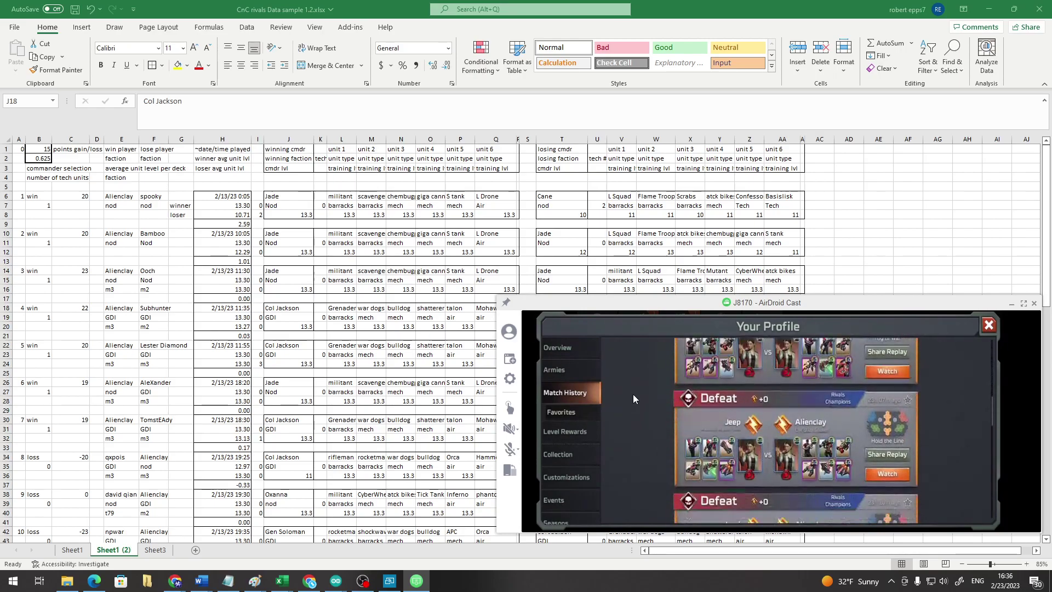
left_click(418, 369)
left_click(71, 345)
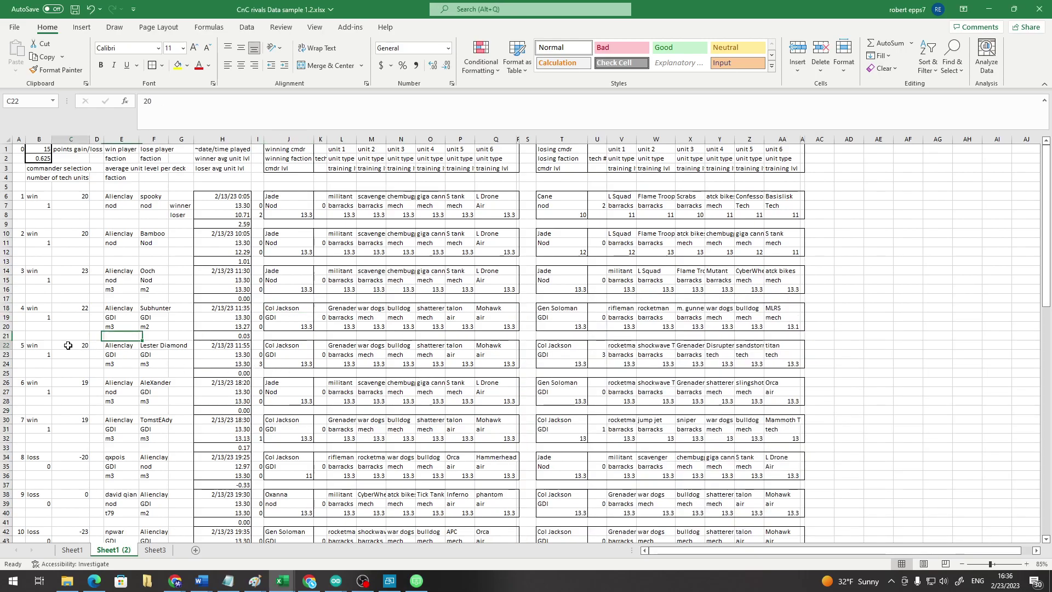
Examine the logged matches' win/loss results, points gained or lost, and the winning and losing player columns.
scroll(68, 383, "down", 6)
scroll(68, 384, "down", 6)
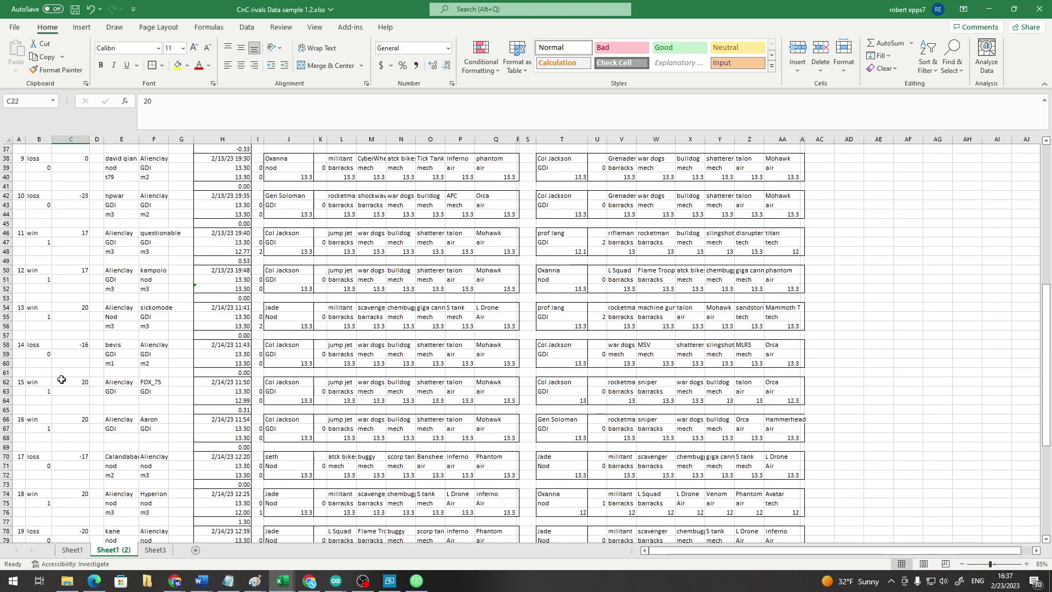
key("alt+Tab")
left_click(101, 384)
scroll(22, 351, "up", 12)
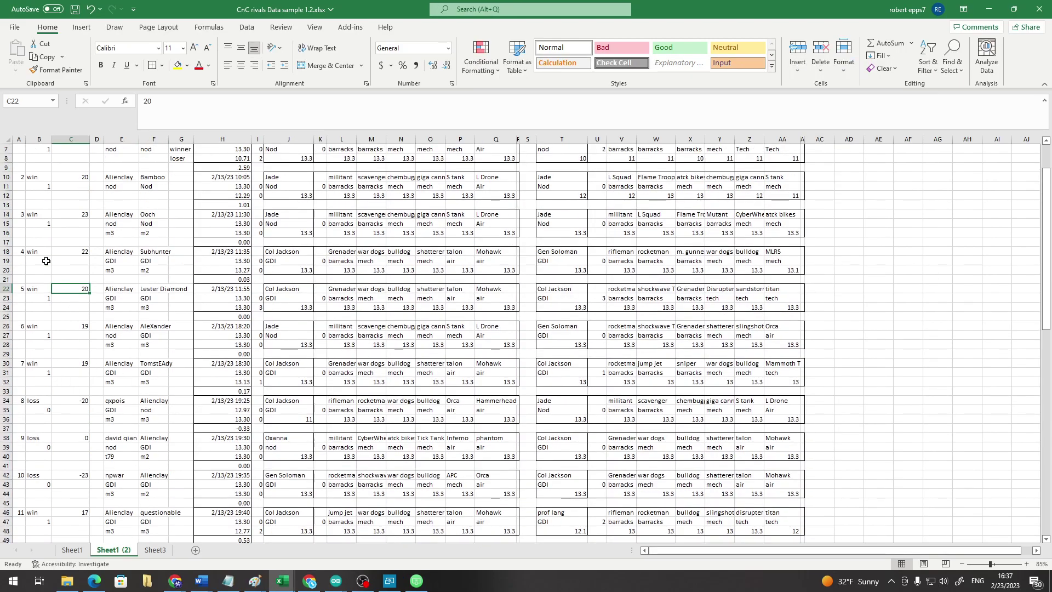
left_click(30, 198)
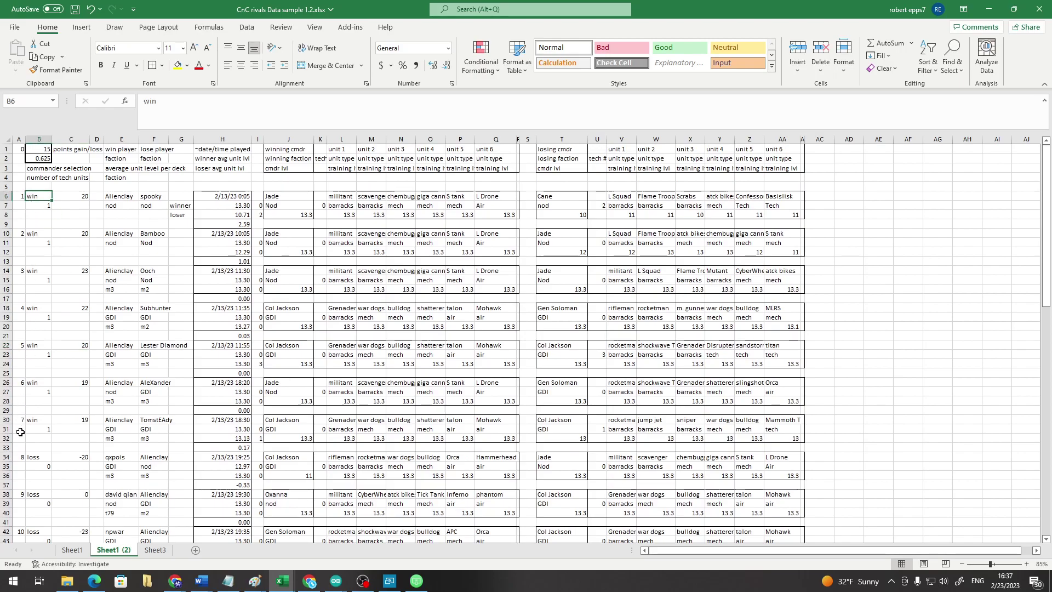
left_click(35, 457)
left_click(75, 196)
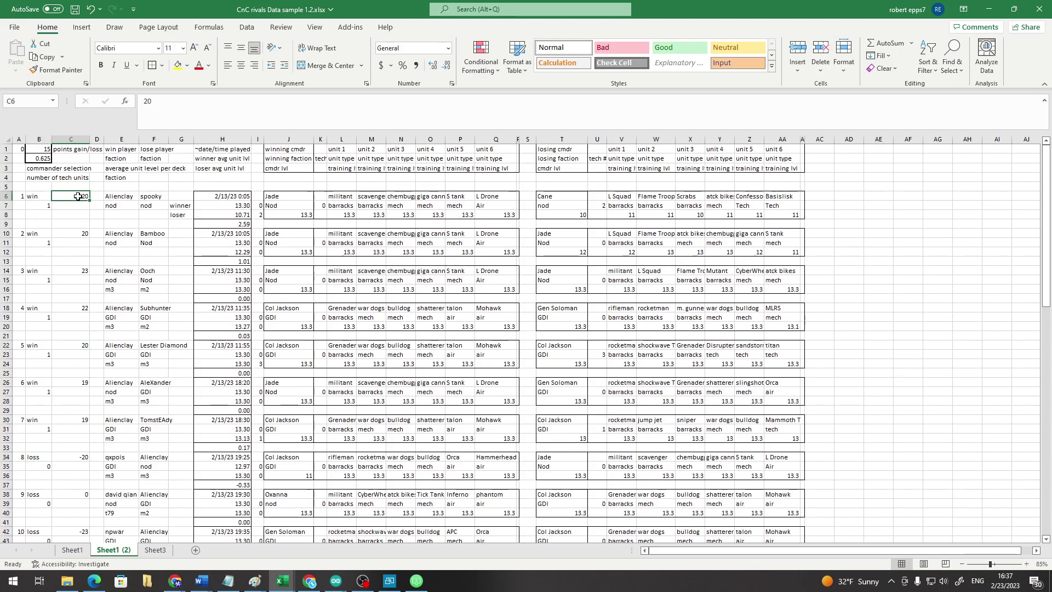
left_click(121, 196)
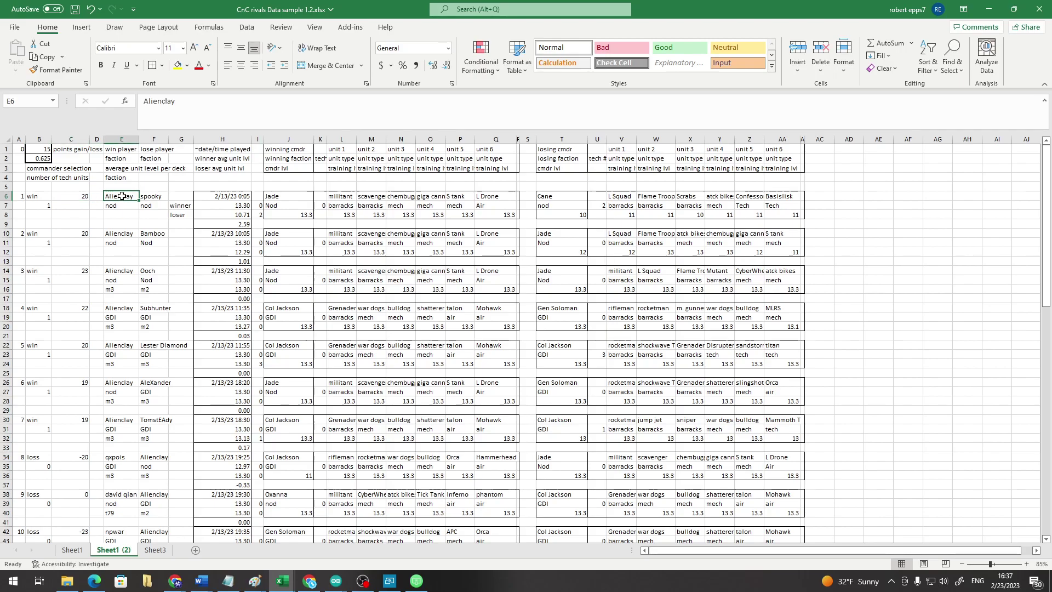
left_click(152, 195)
left_click_drag(146, 195, 140, 427)
left_click(172, 241)
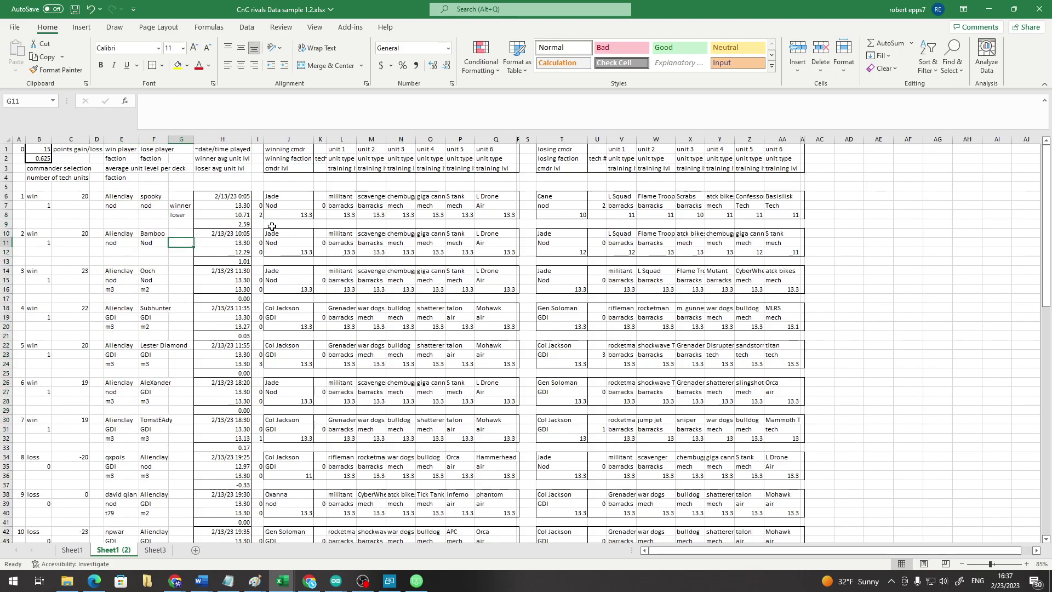
Examine the first match's winning and losing commanders, factions, units, unit types and training levels.
left_click_drag(270, 196, 277, 206)
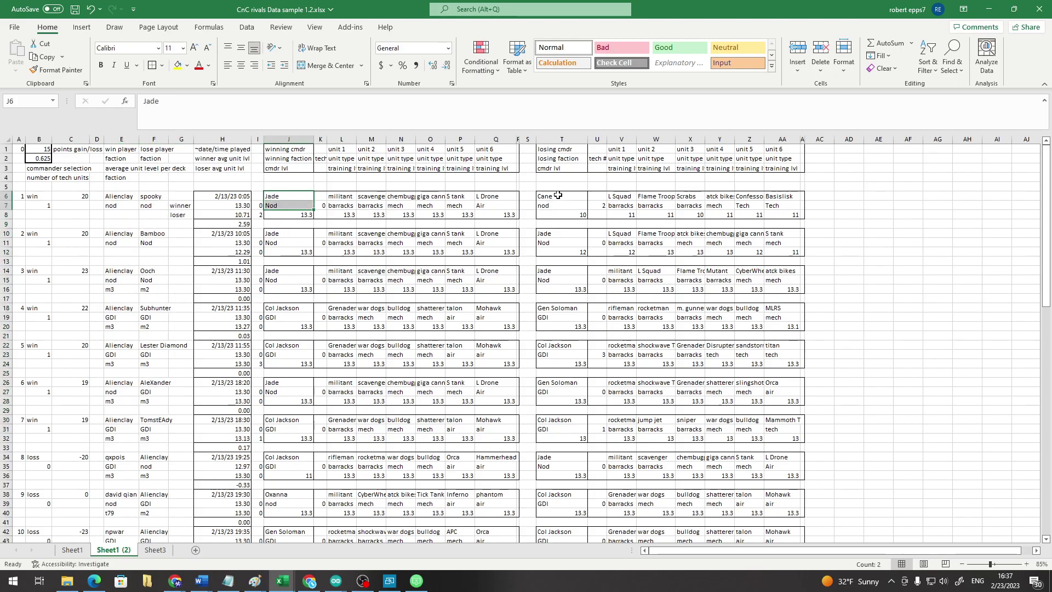
left_click_drag(557, 198, 557, 207)
left_click_drag(337, 196, 496, 207)
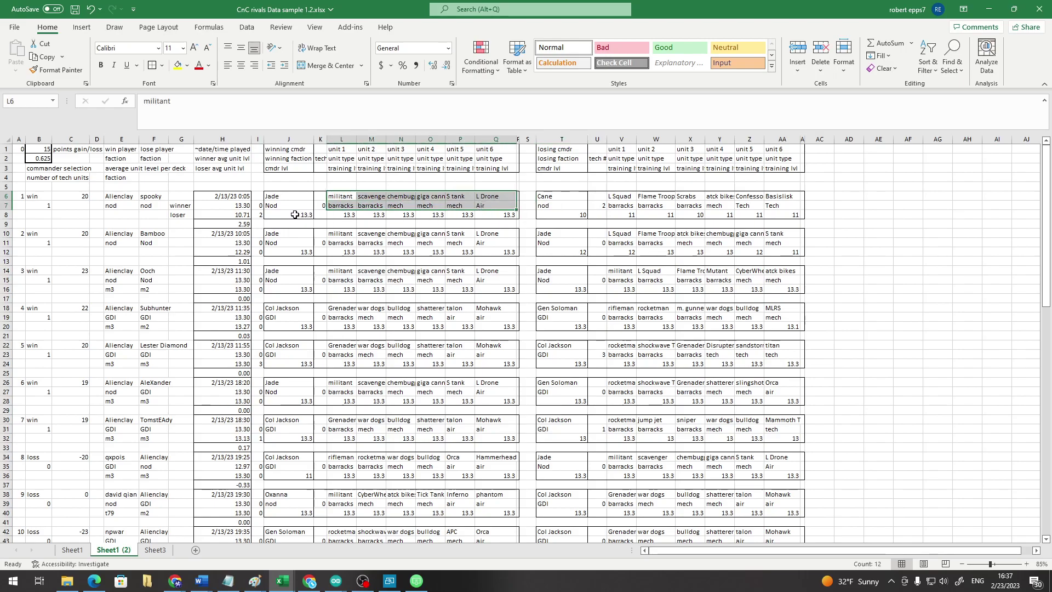
left_click_drag(295, 215, 794, 216)
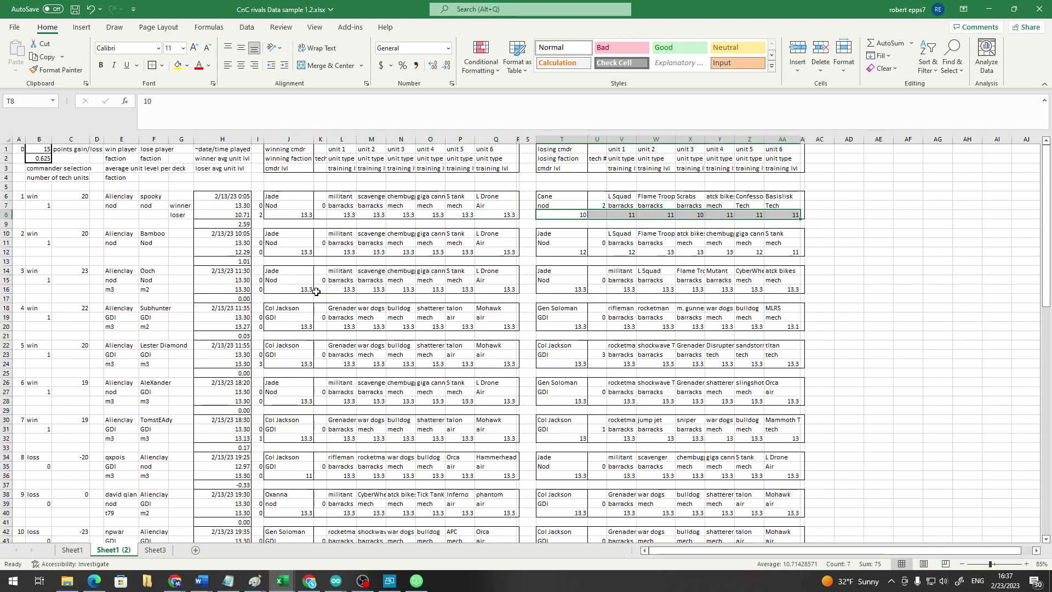
Inspect the date played, average unit level formulas and level difference for the first two matches, including match 2's losing deck levels.
left_click(229, 195)
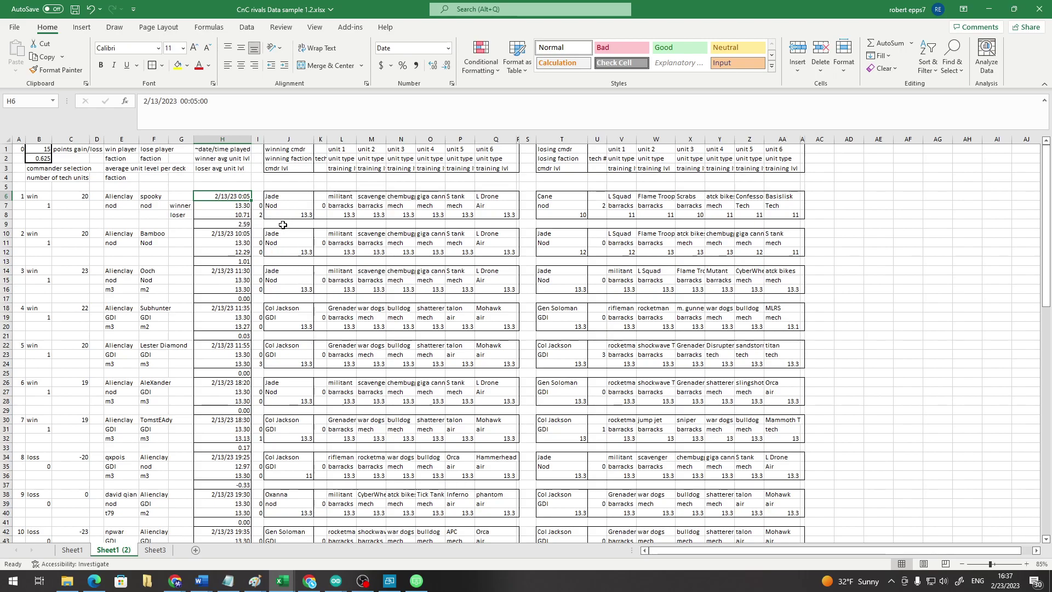
left_click(240, 205)
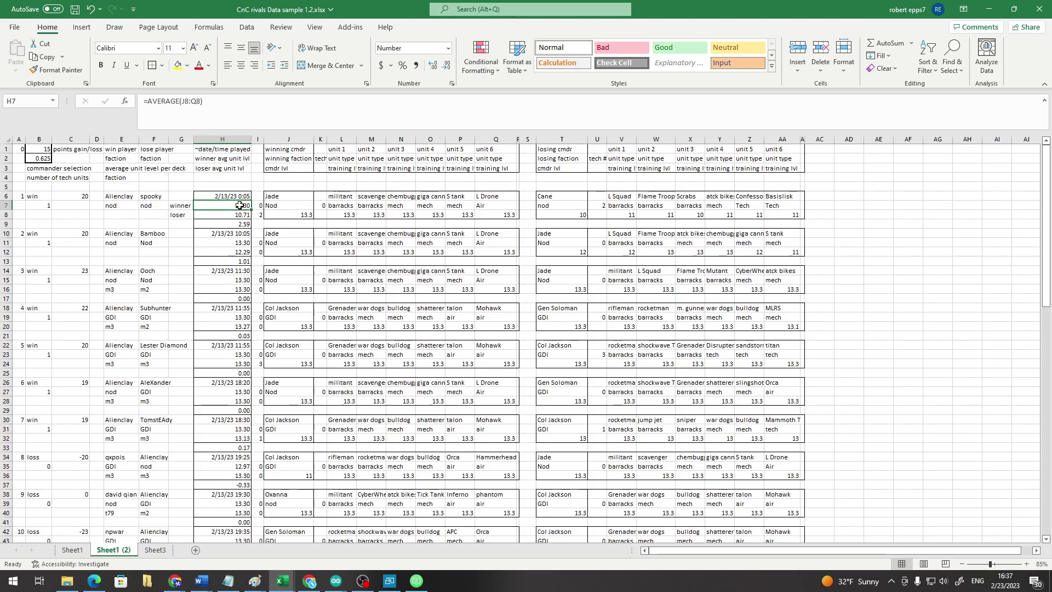
left_click_drag(236, 243, 225, 345)
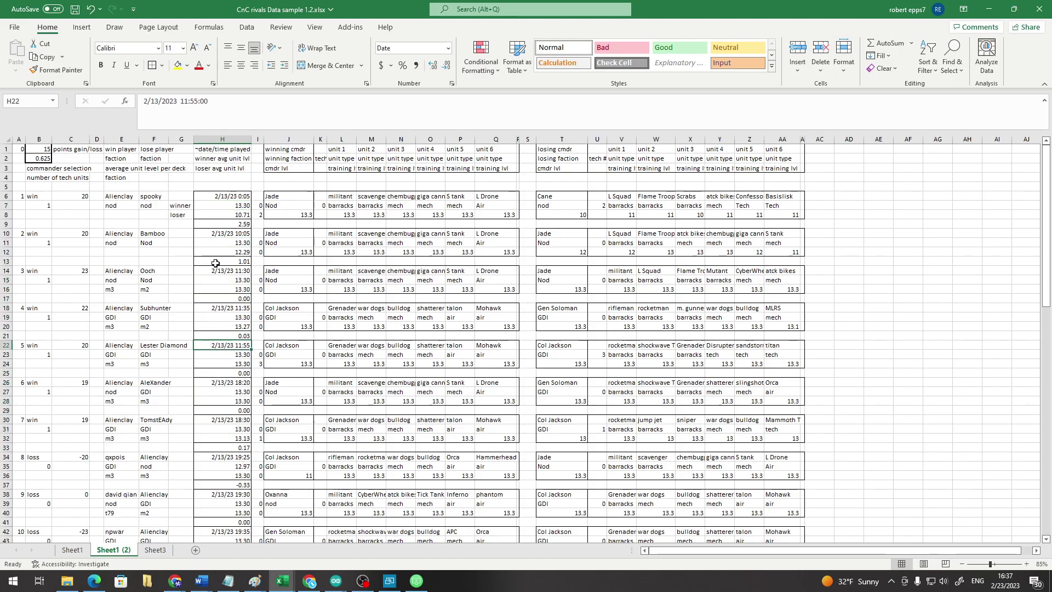
left_click(214, 238)
left_click(213, 242)
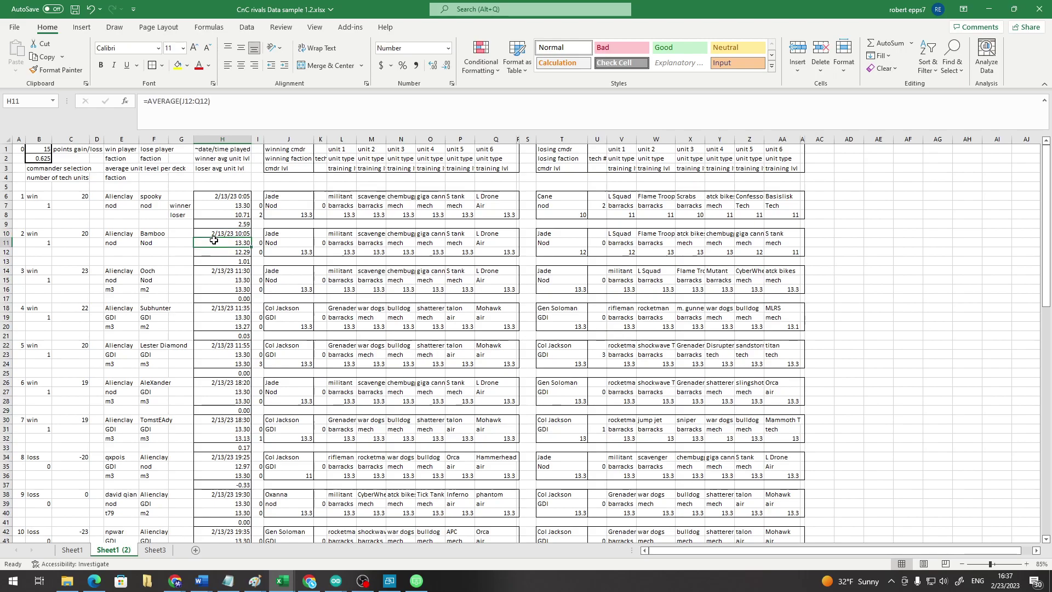
left_click(214, 248)
left_click(215, 261)
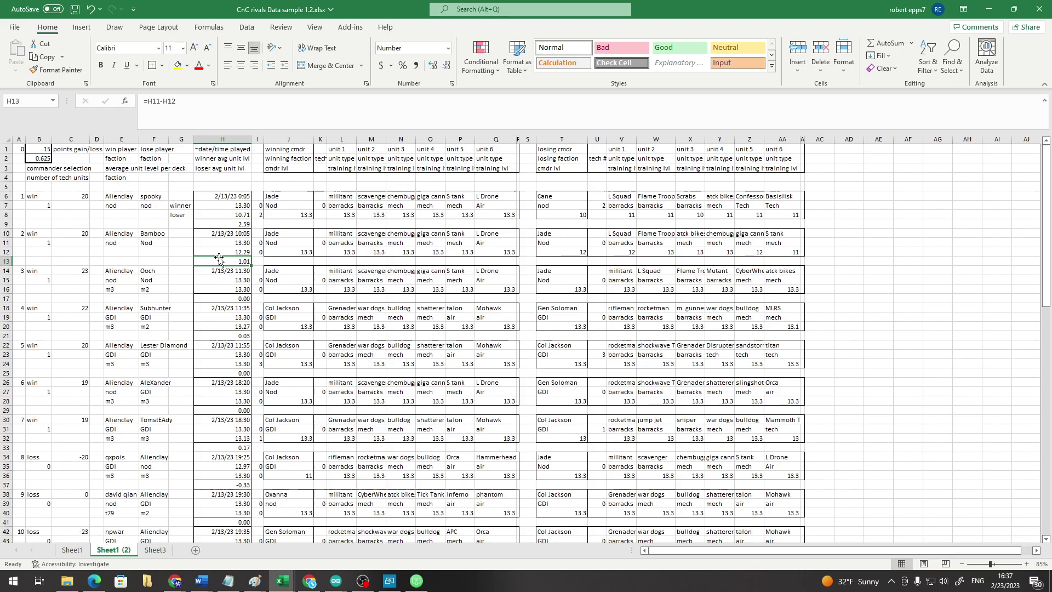
left_click_drag(570, 253, 783, 252)
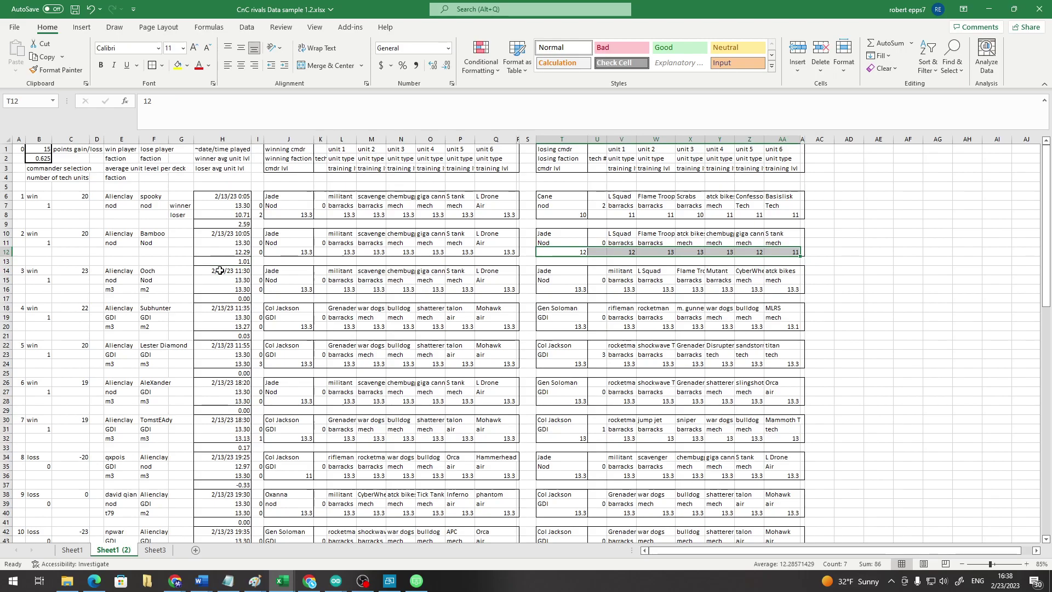
Inspect match 8's level difference formula in H37 and the winning and losing deck levels behind it.
left_click(240, 484)
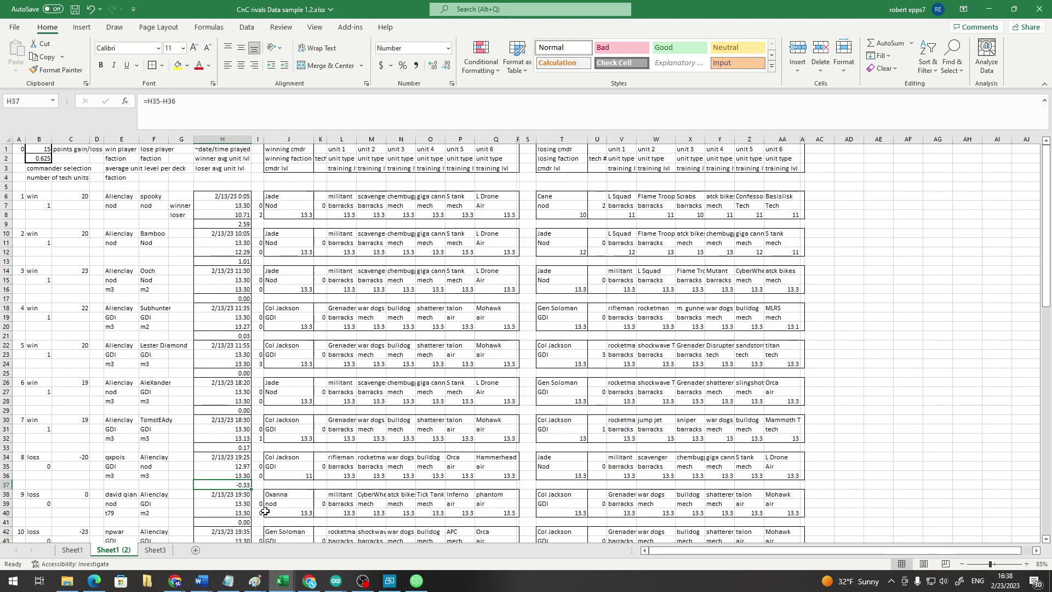
left_click(226, 475)
left_click_drag(226, 475, 443, 475)
left_click_drag(550, 476, 799, 477)
left_click(239, 484)
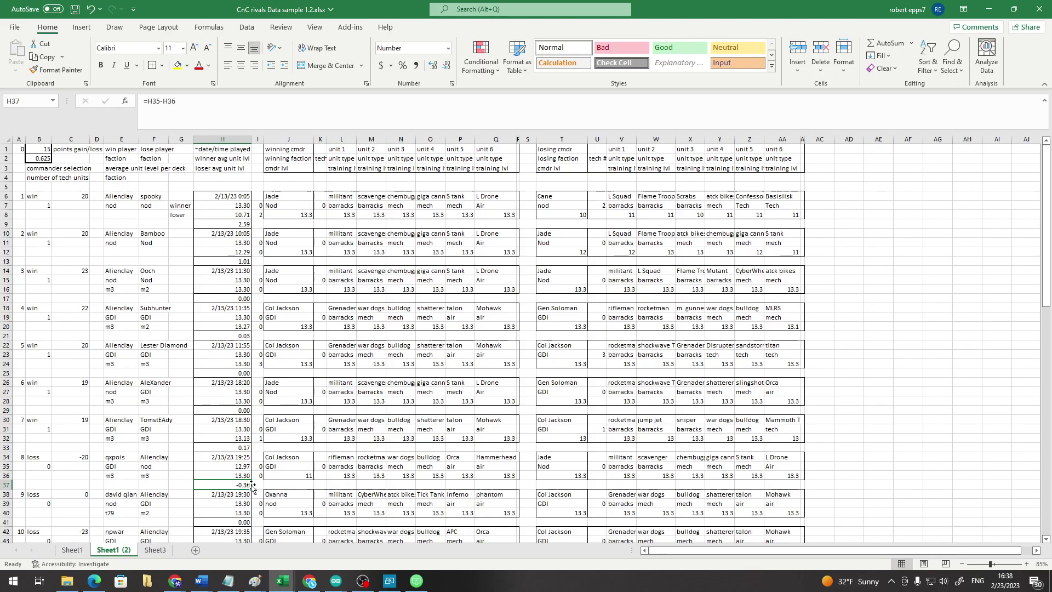
Switch to the AirDroid Cast window and review the game's match history alongside the logged matches in the workbook.
key("alt+Tab")
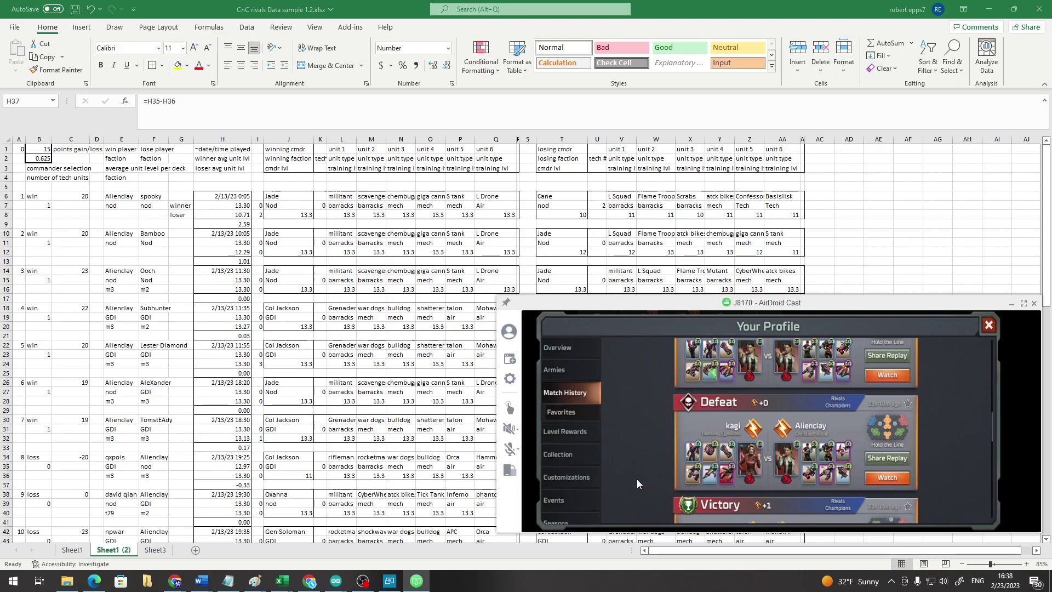
scroll(636, 479, "up", 1)
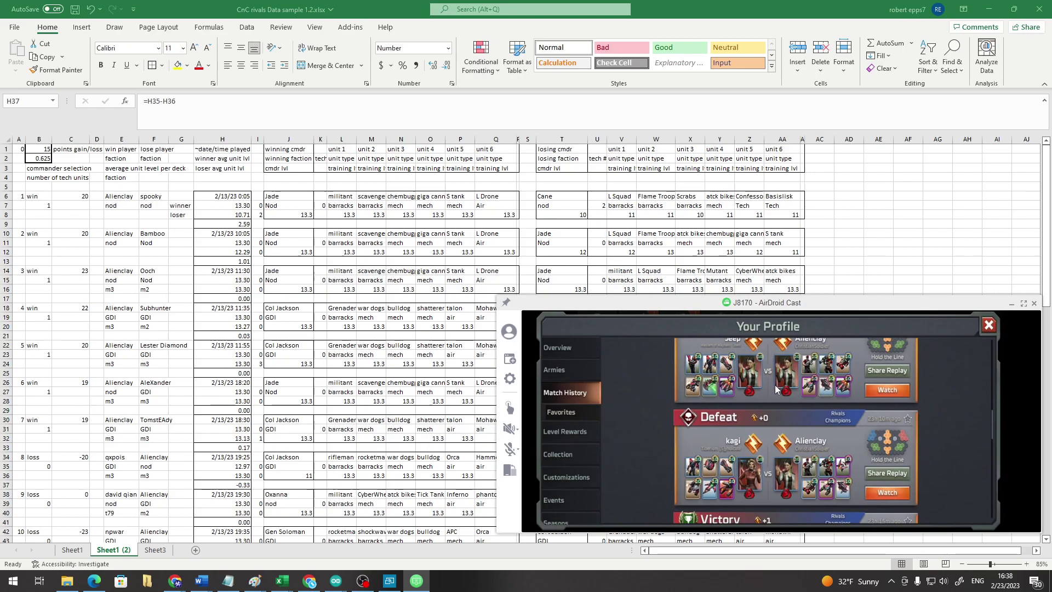
scroll(770, 393, "down", 5)
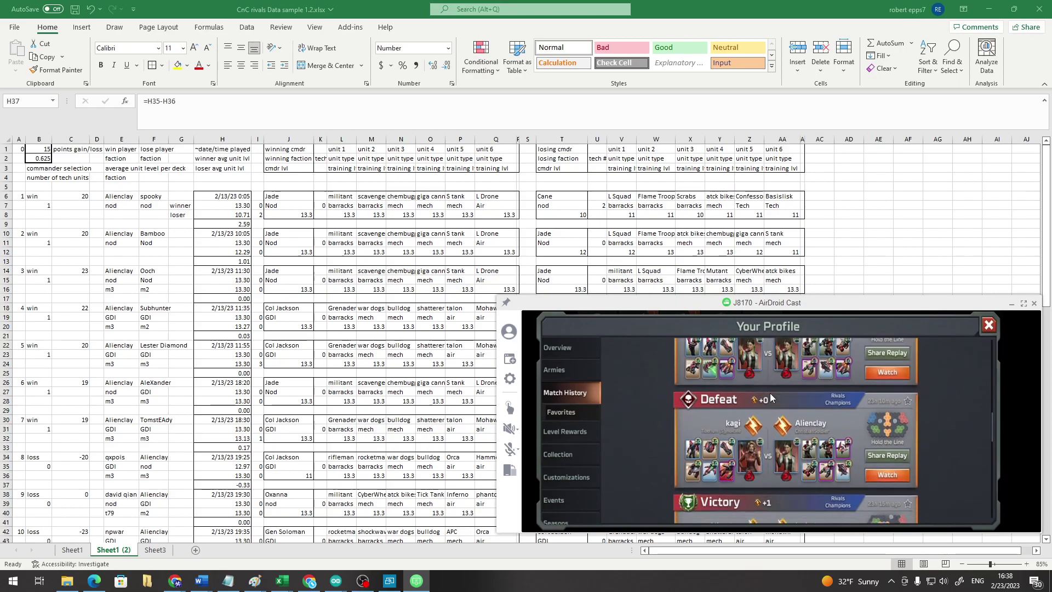
scroll(778, 424, "down", 4)
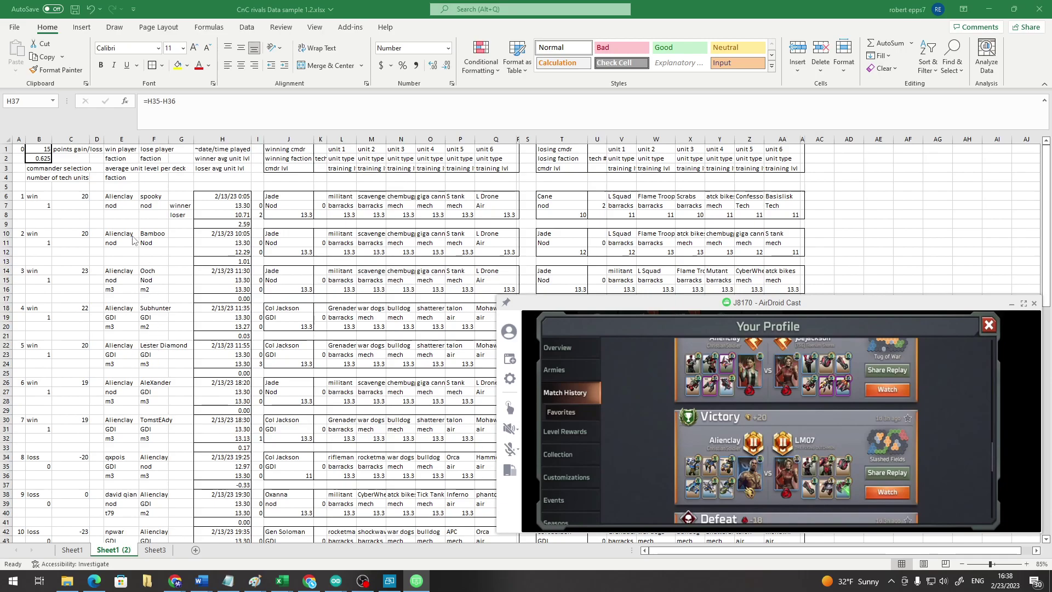
scroll(138, 446, "down", 10)
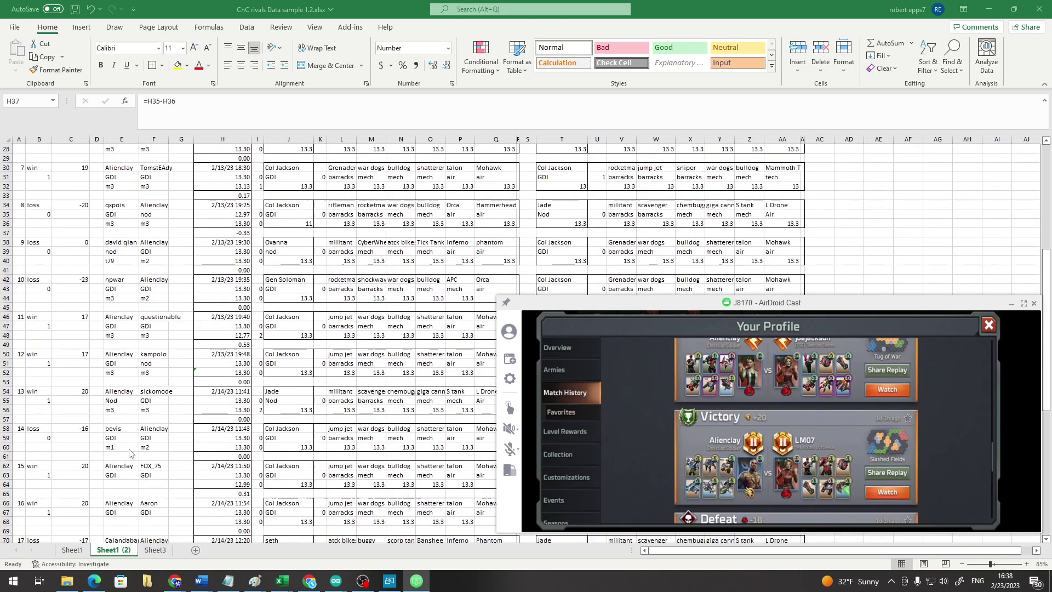
scroll(130, 452, "up", 10)
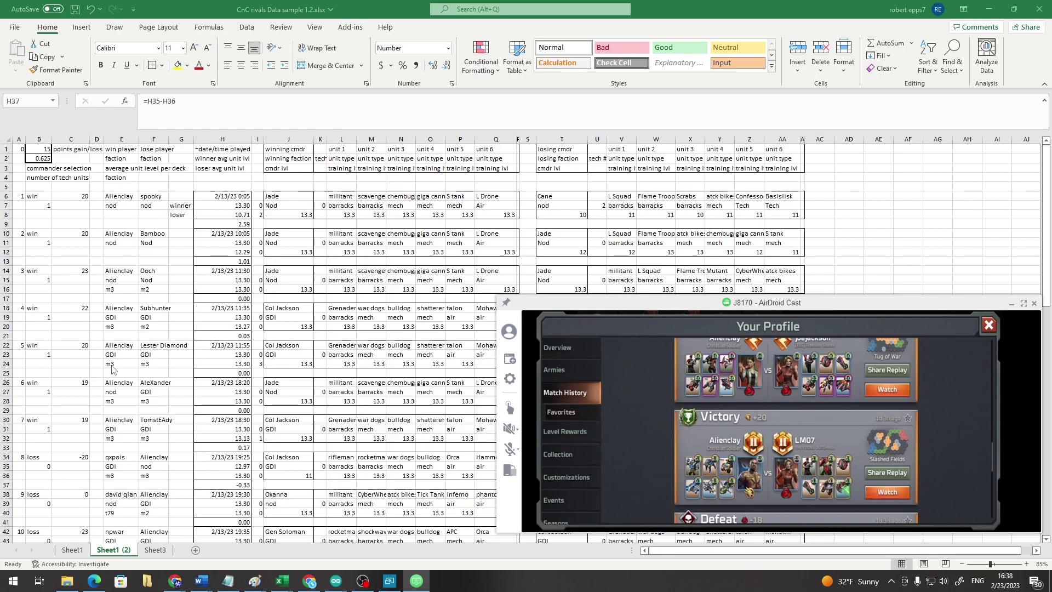
Glance at the Sheet3 summary, then return to Sheet1 (2) and examine match 7's winning and losing commanders and factions.
left_click(152, 550)
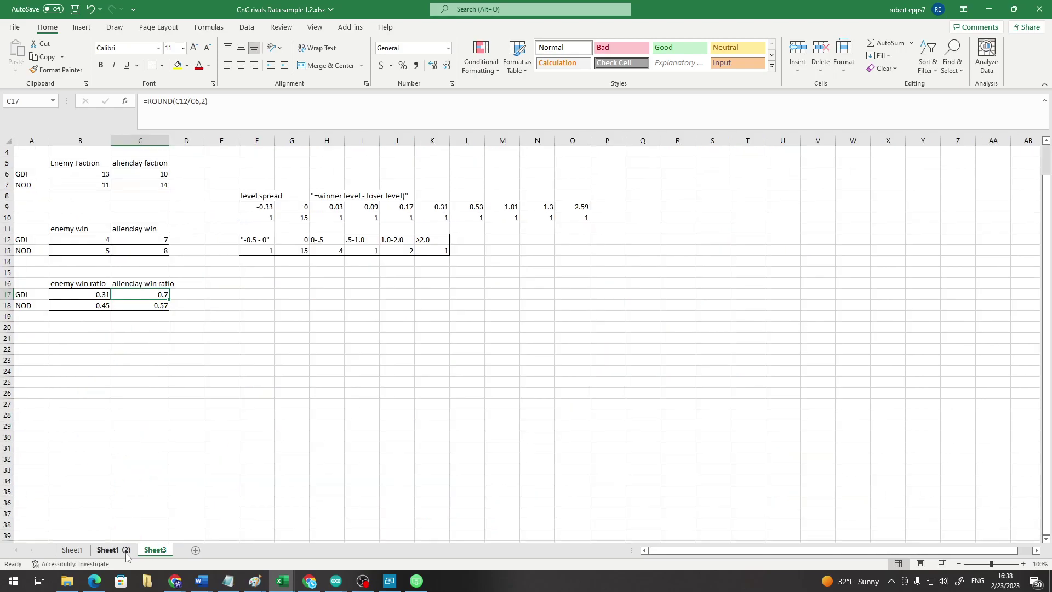
left_click(127, 551)
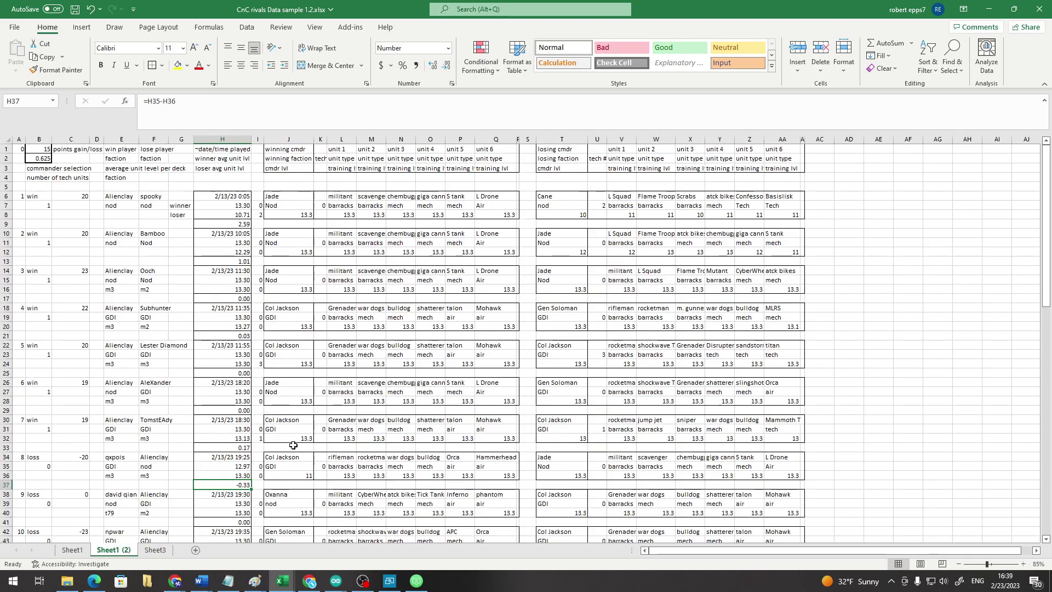
left_click(285, 430)
left_click(581, 430)
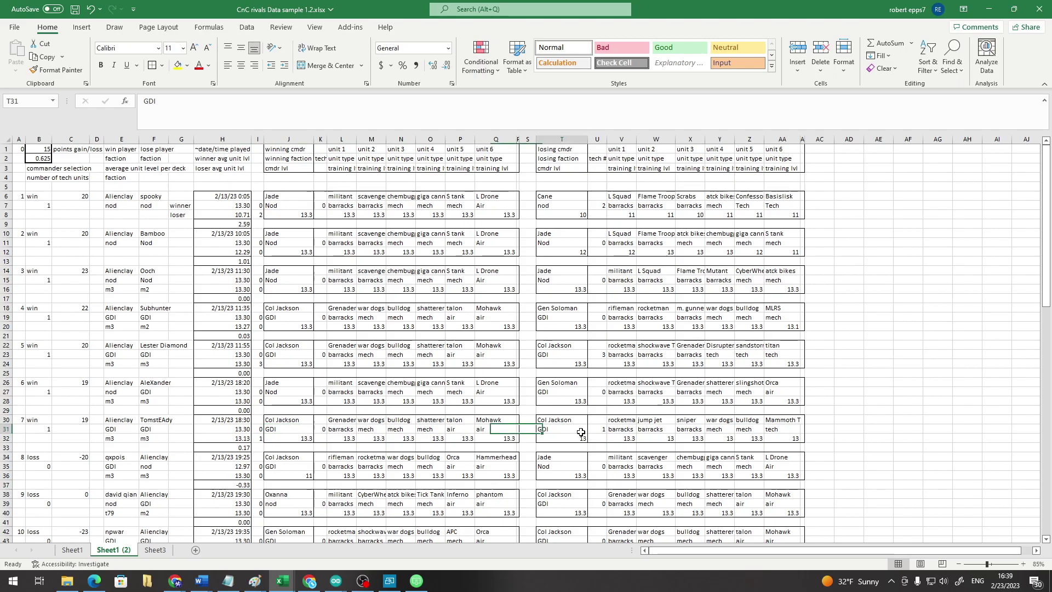
left_click(576, 420)
left_click_drag(345, 427, 493, 289)
left_click(129, 515)
Examine the level spread table on Sheet3, comparing the spread values in row 9 with their match counts in row 10.
left_click(154, 550)
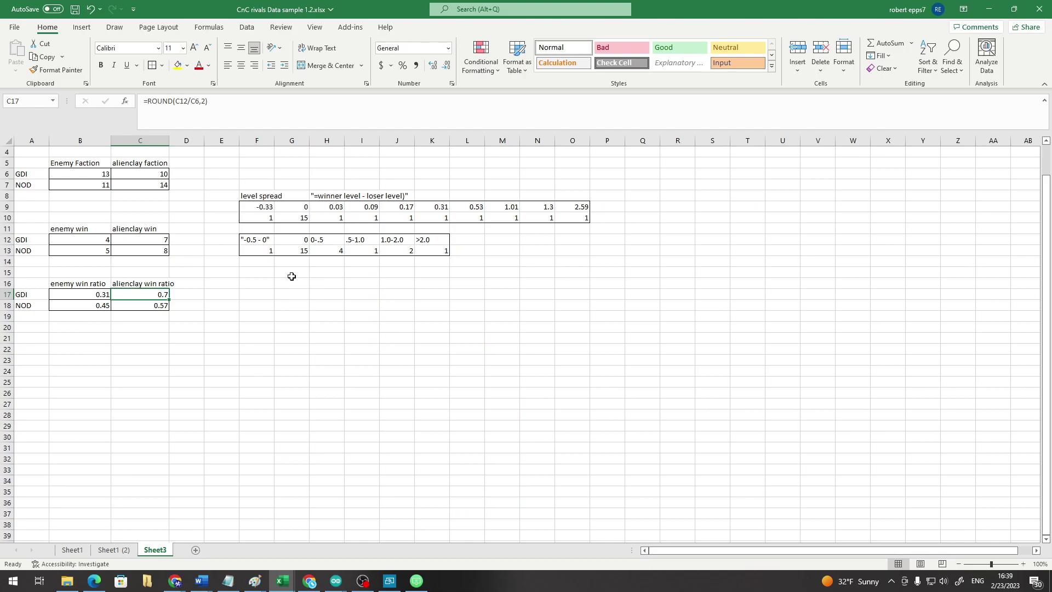
left_click_drag(253, 206, 361, 206)
left_click(359, 207)
left_click(597, 218)
left_click(301, 218)
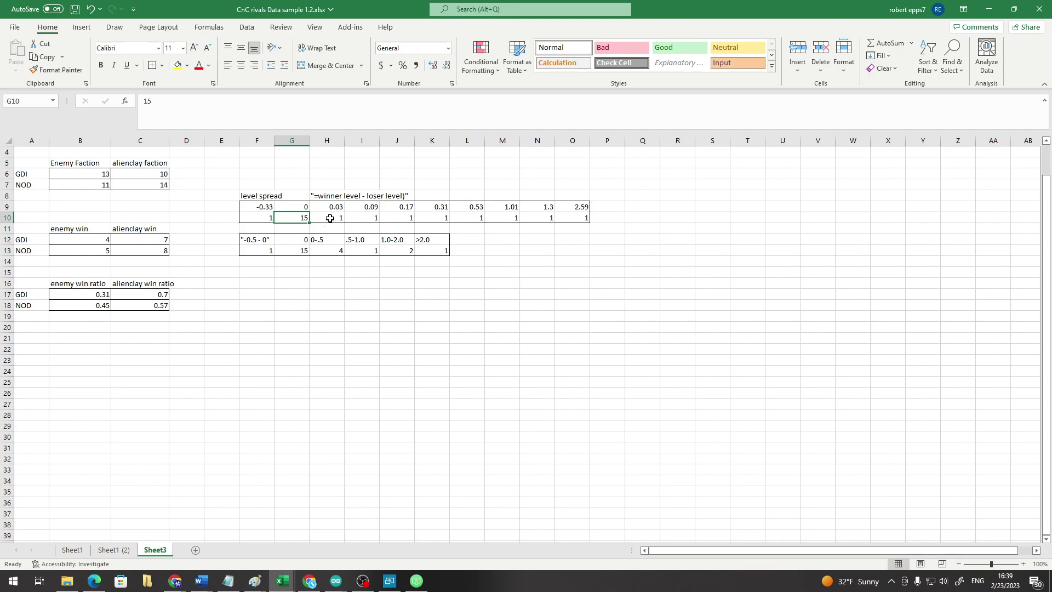
left_click(261, 209)
left_click_drag(328, 206, 573, 209)
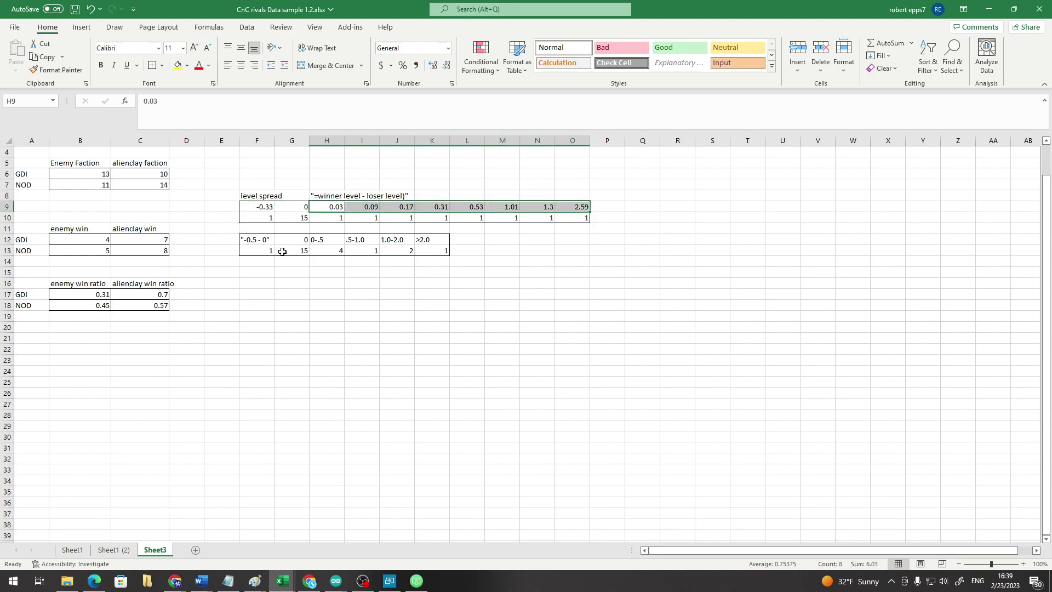
left_click_drag(326, 217, 574, 217)
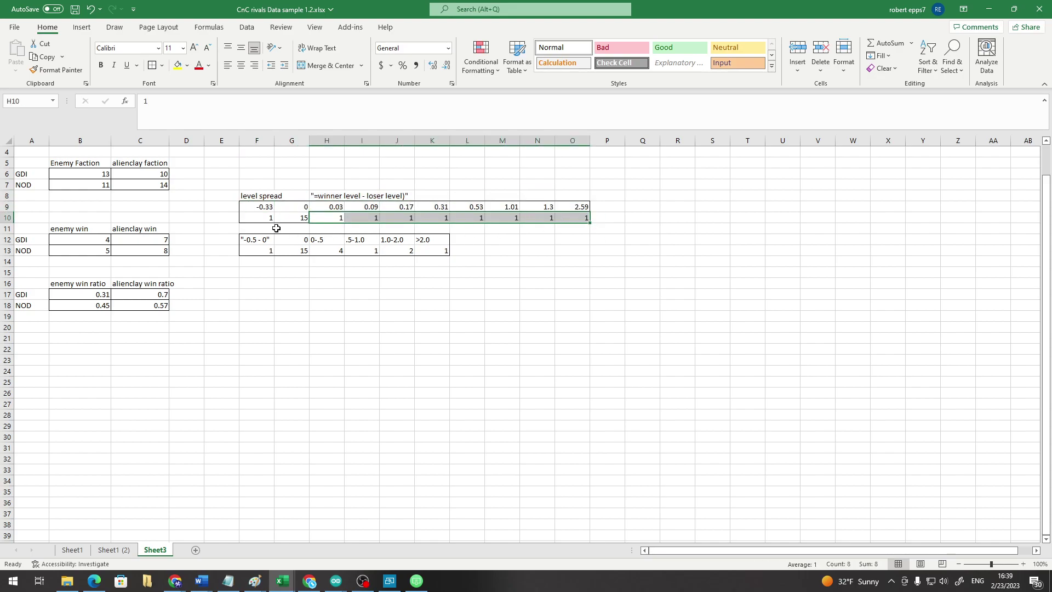
left_click(264, 220)
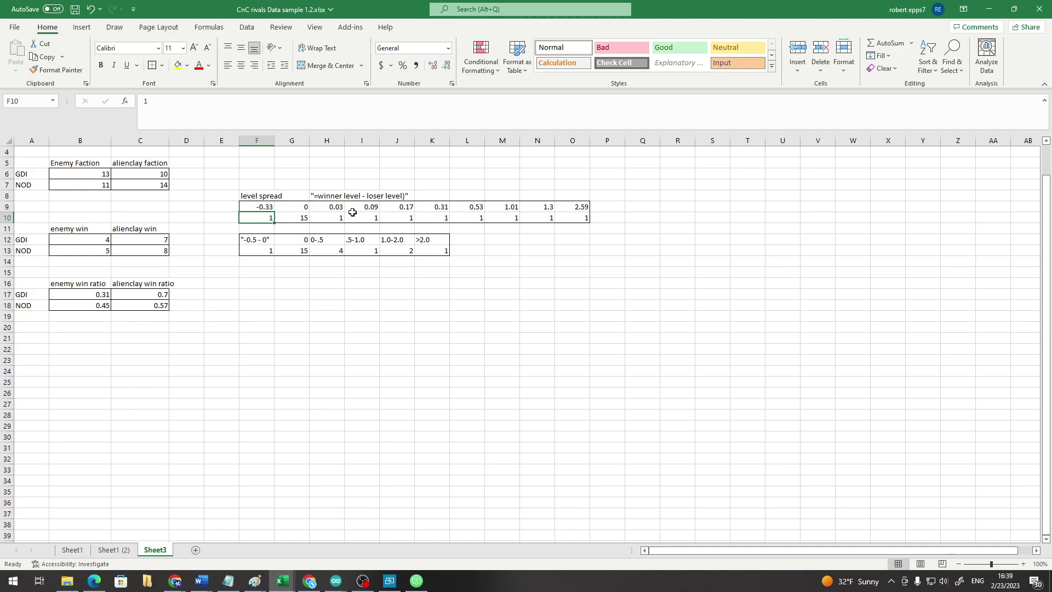
Compare the individual spread counts in H10:O10 with the grouped level spread ranges and their match counts in rows 12 and 13.
left_click_drag(329, 222, 575, 218)
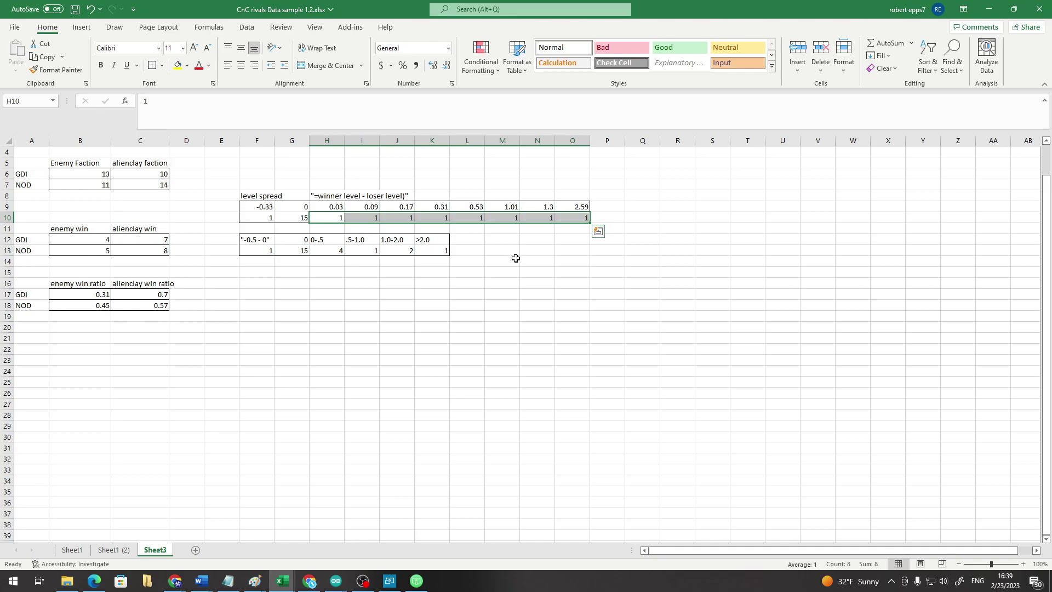
left_click(303, 253)
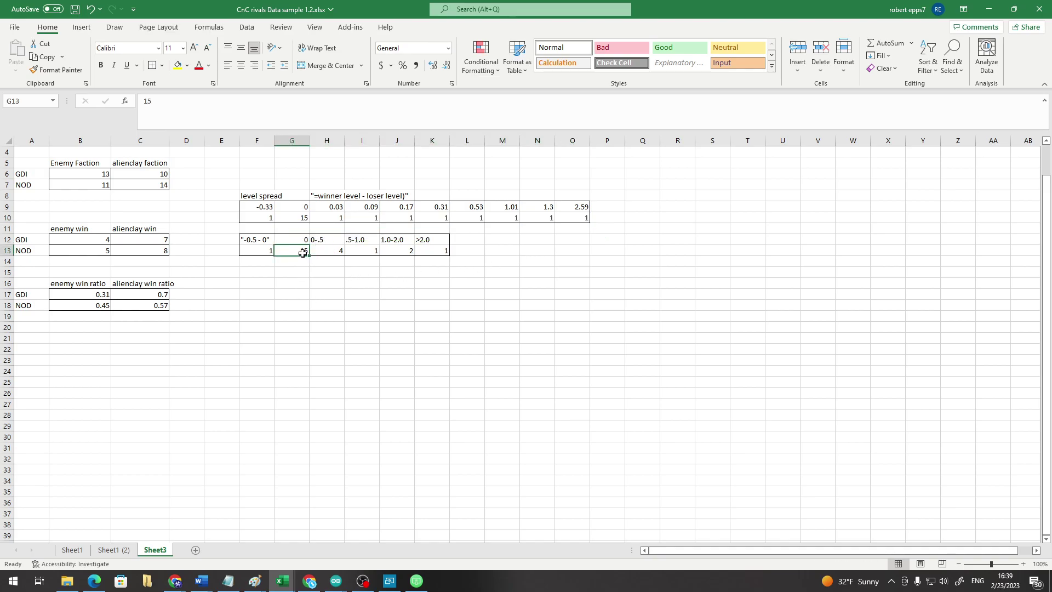
left_click(324, 252)
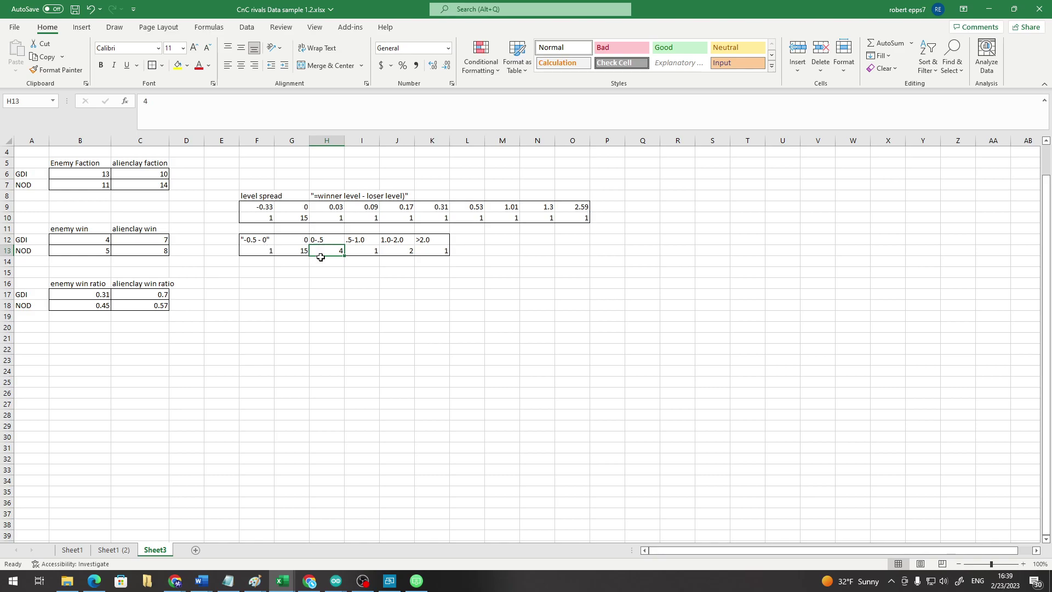
left_click(354, 248)
left_click(389, 248)
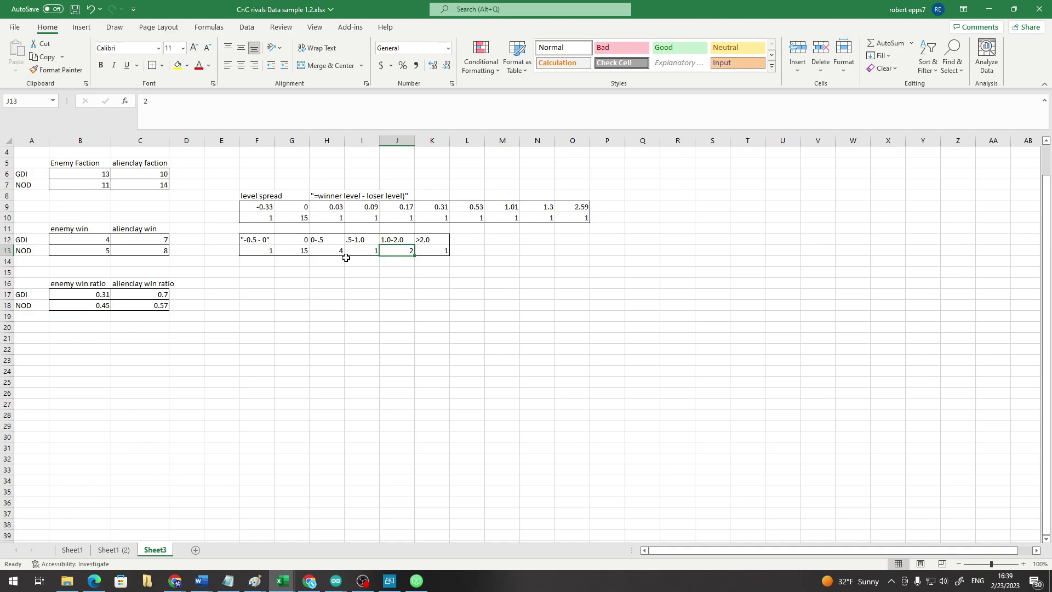
left_click_drag(290, 251, 324, 251)
left_click_drag(264, 239, 332, 251)
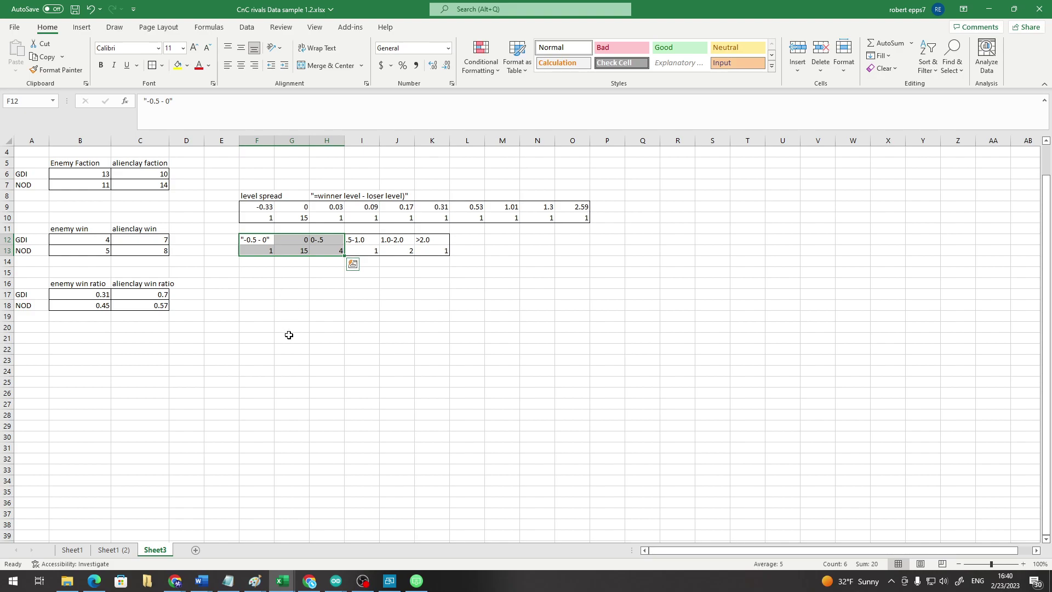
Glance at Sheet1, then inspect the win total formula in B1 and the win ratio formula in B2 on Sheet1 (2).
left_click(81, 553)
scroll(77, 434, "down", 1)
scroll(77, 434, "up", 1)
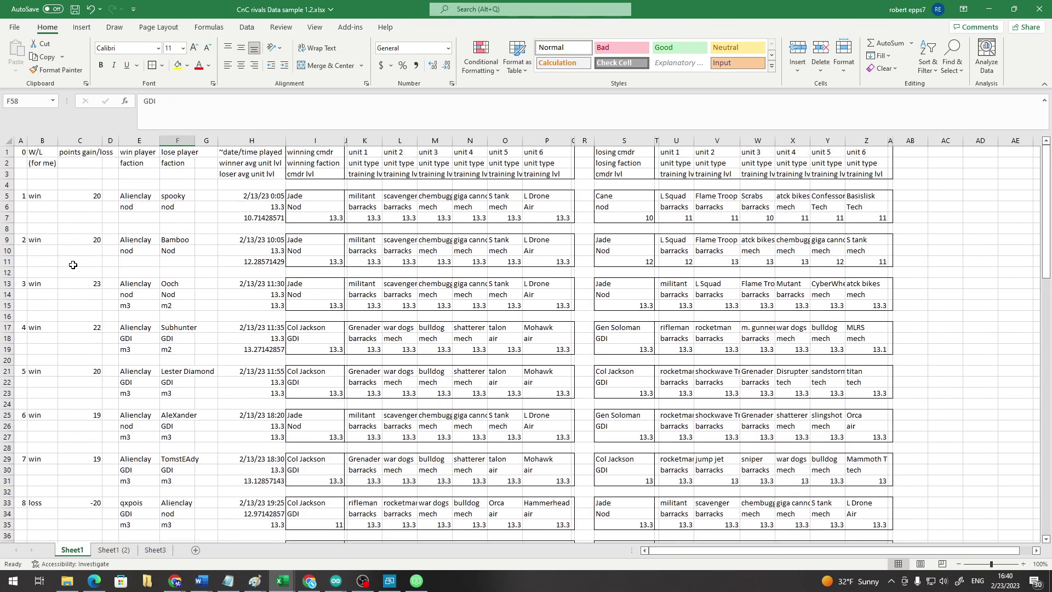
left_click(113, 550)
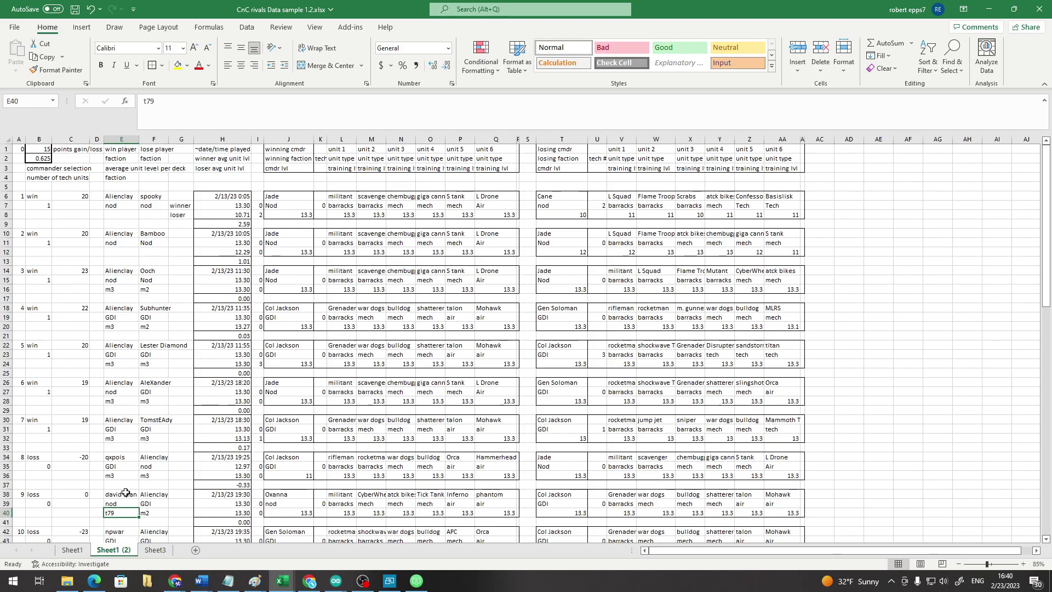
left_click(34, 158)
left_click(46, 149)
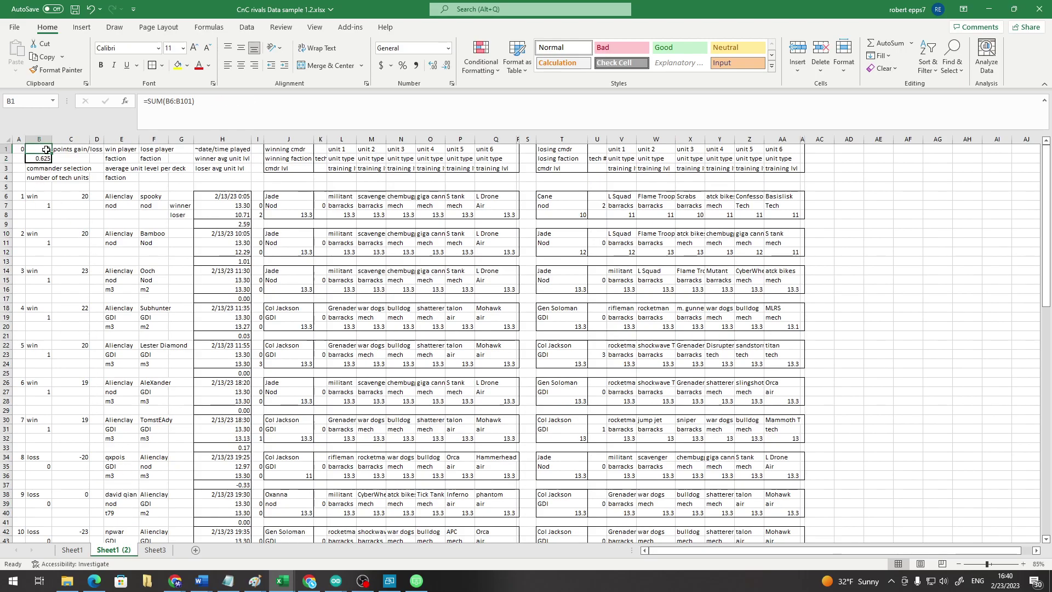
left_click(34, 159)
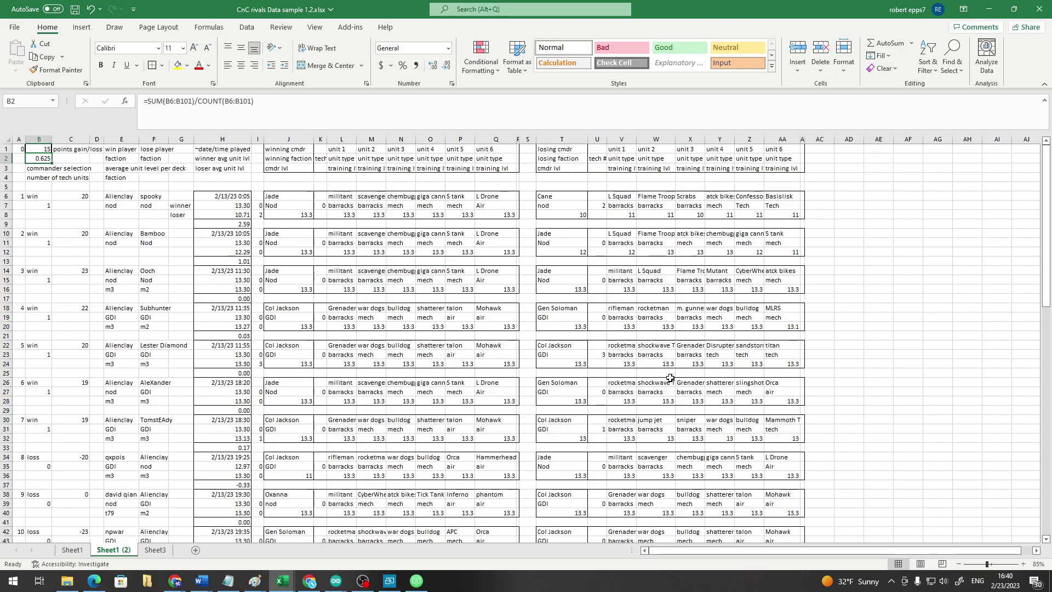
Switch to the AirDroid Cast window and compare the battle counts and win rates of the equipped and previously equipped armies.
key("alt+Tab")
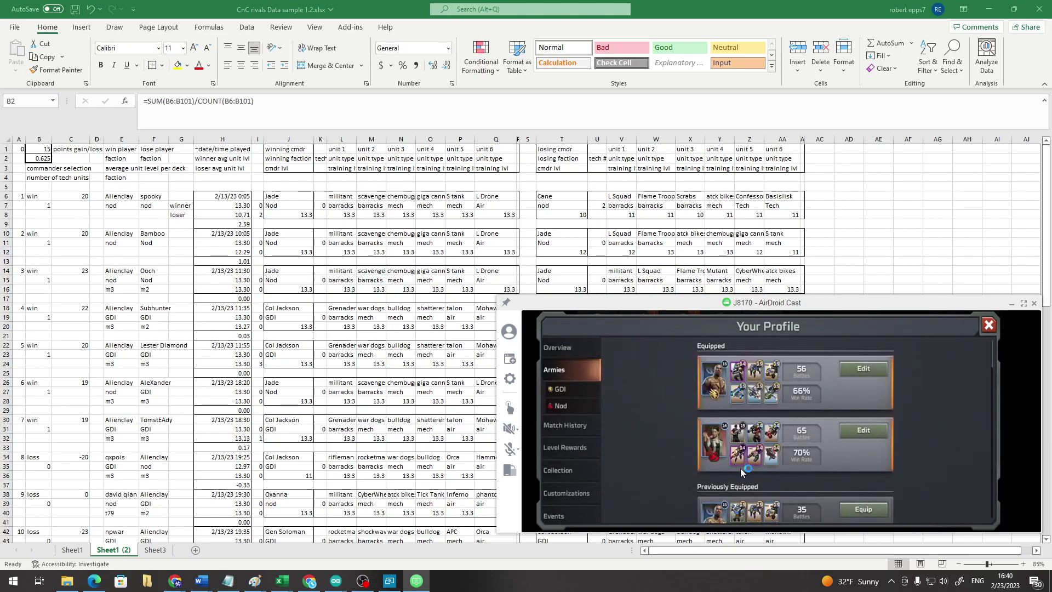
scroll(741, 468, "down", 3)
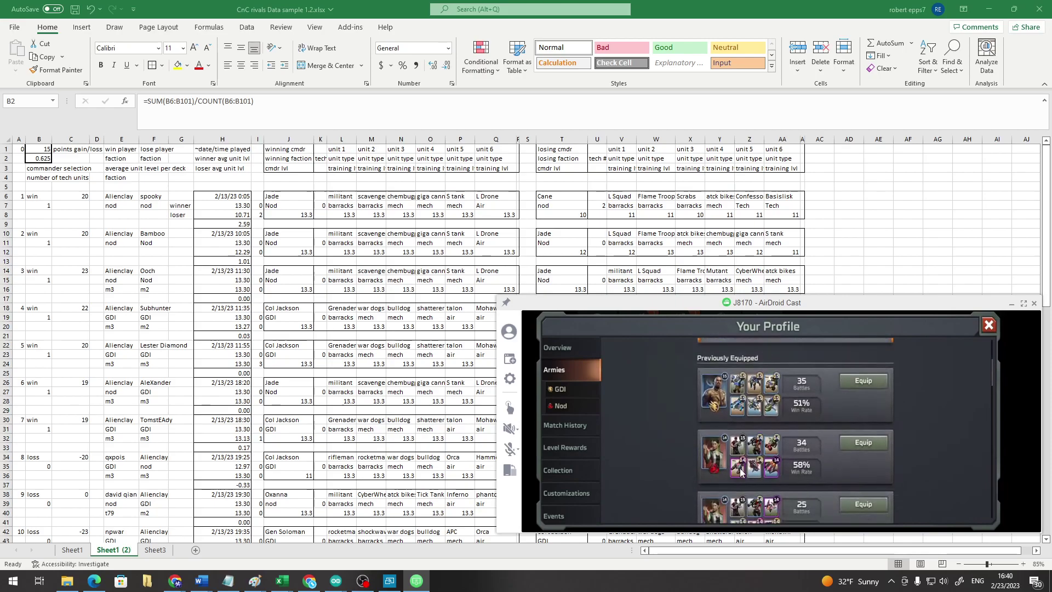
scroll(740, 471, "down", 3)
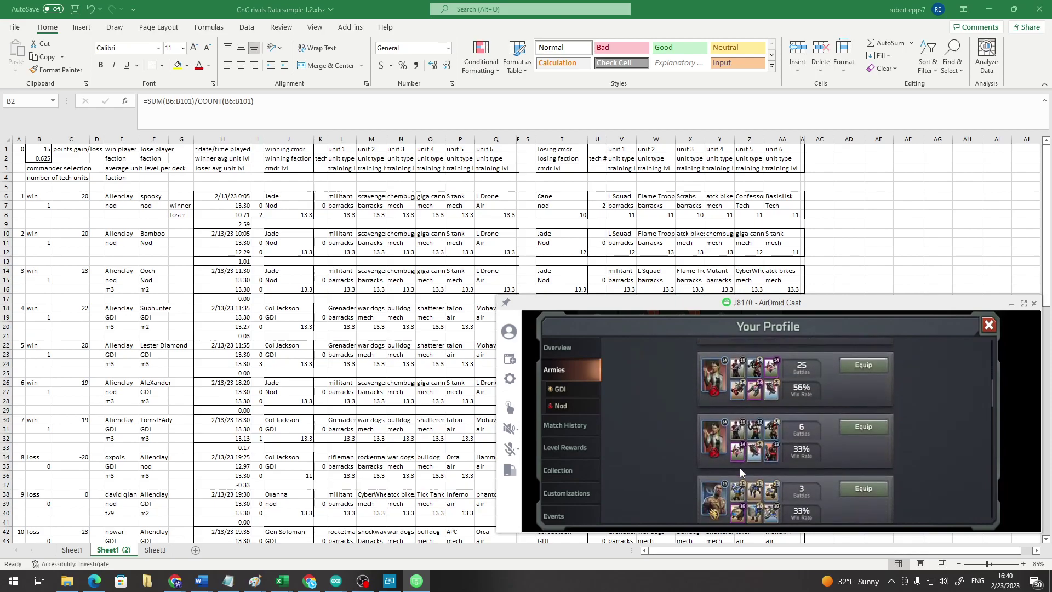
scroll(737, 465, "up", 5)
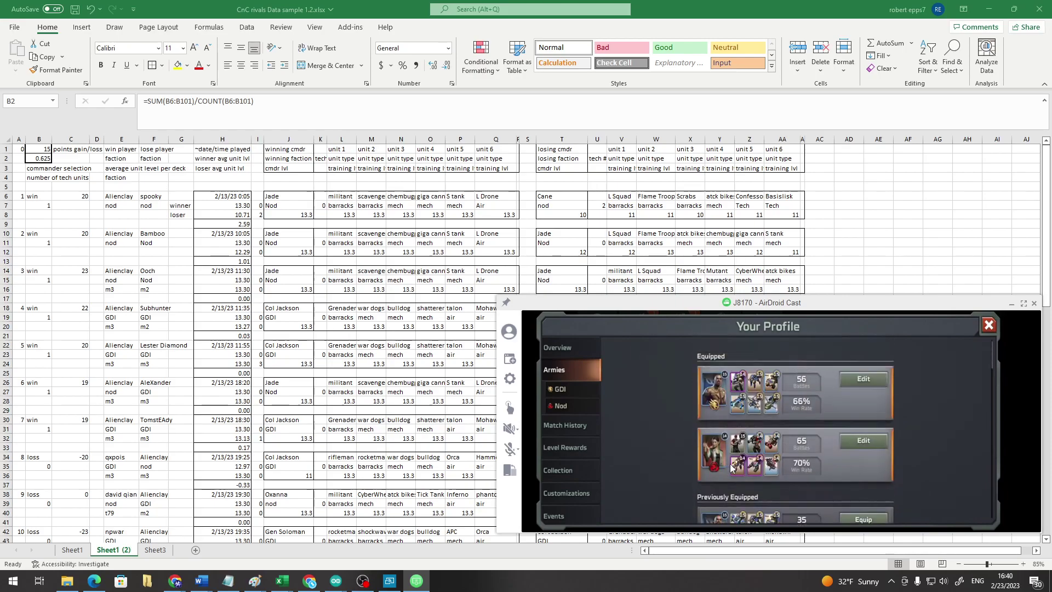
scroll(738, 447, "down", 2)
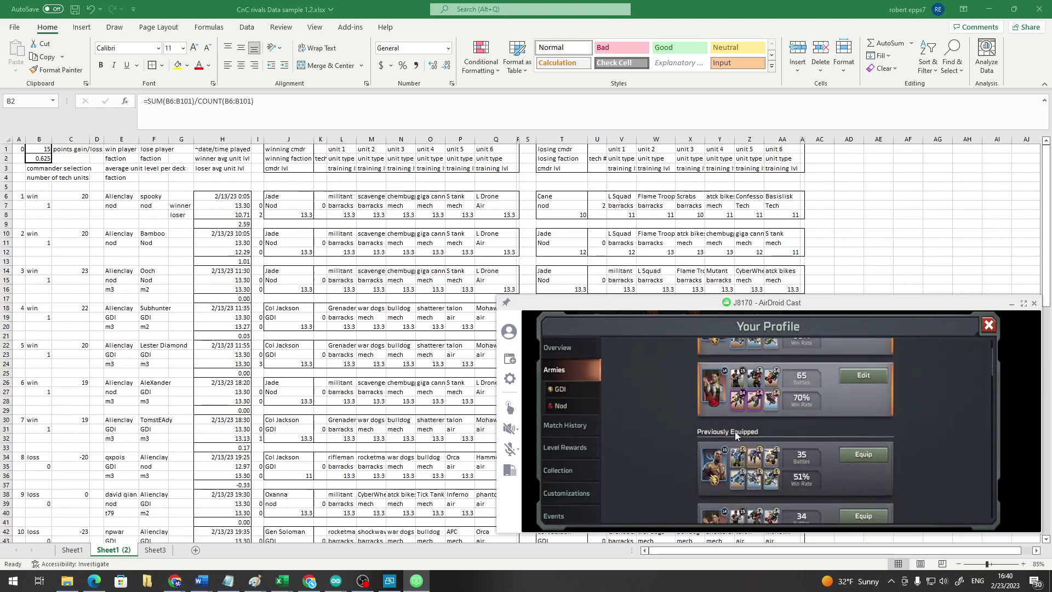
scroll(736, 435, "down", 2)
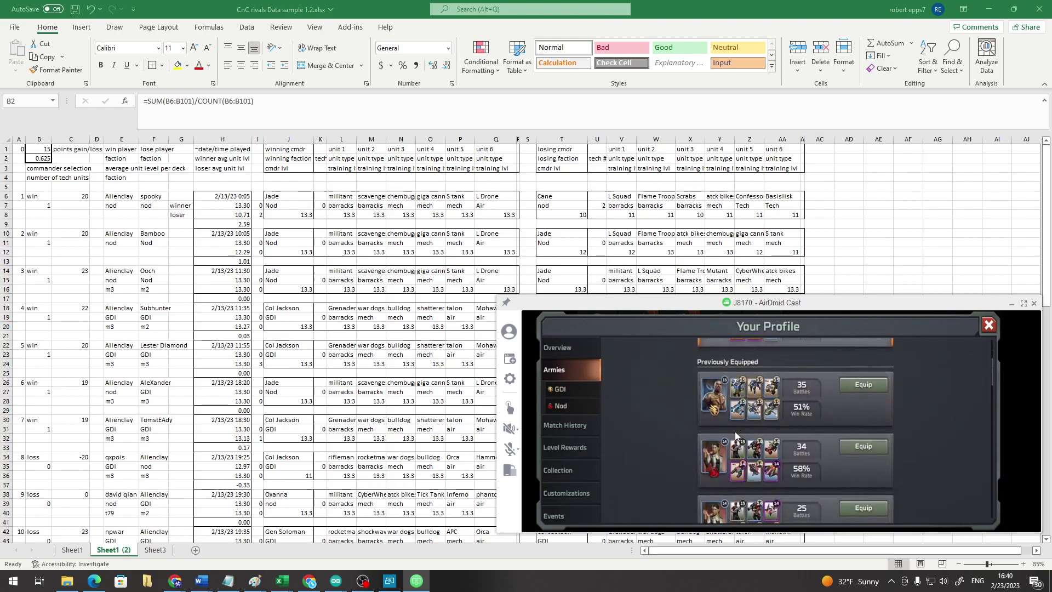
scroll(735, 435, "down", 2)
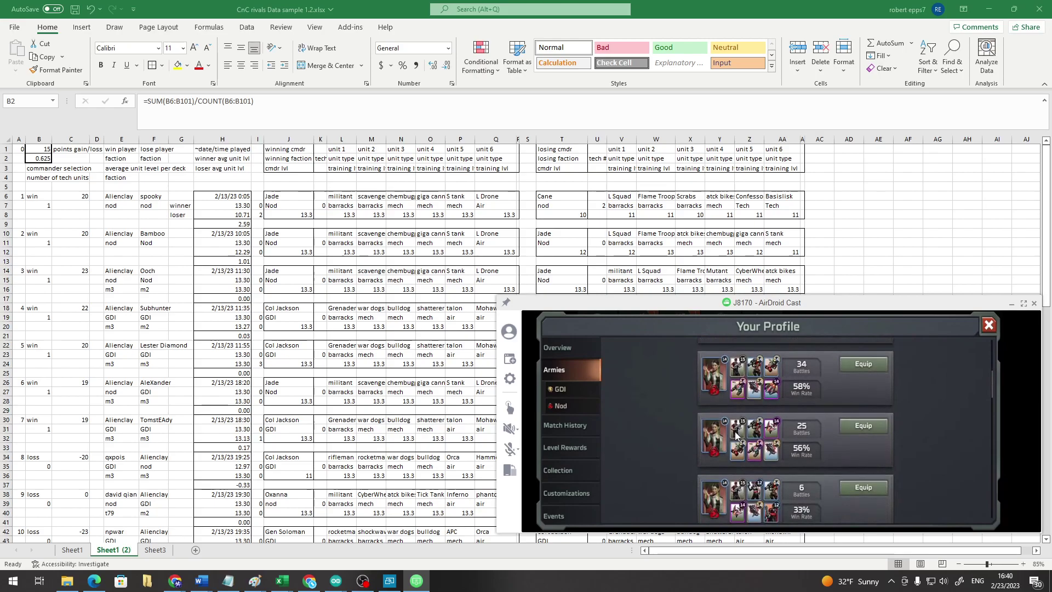
scroll(734, 435, "up", 3)
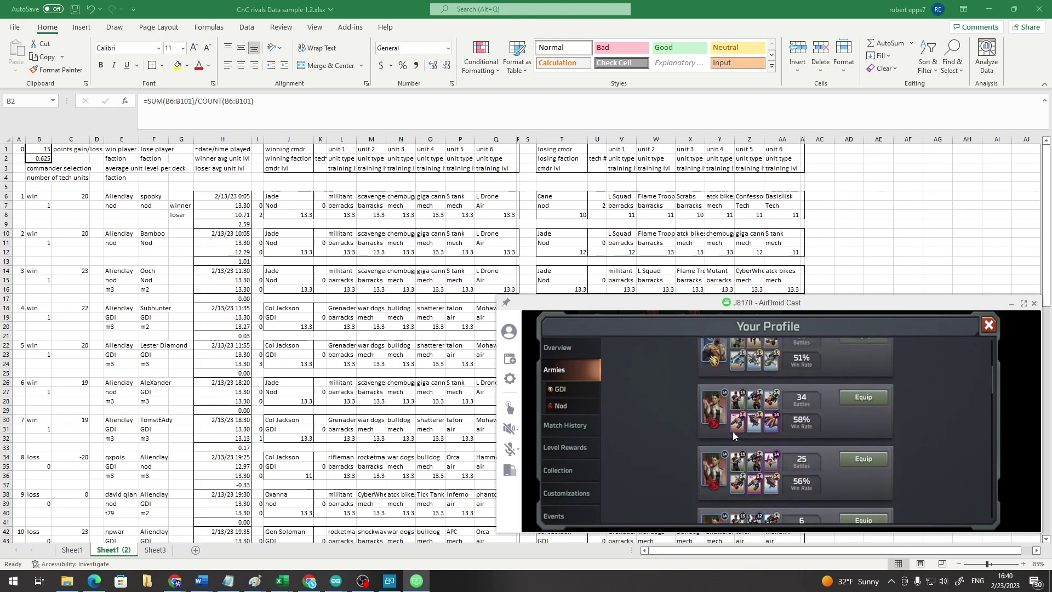
scroll(733, 436, "up", 4)
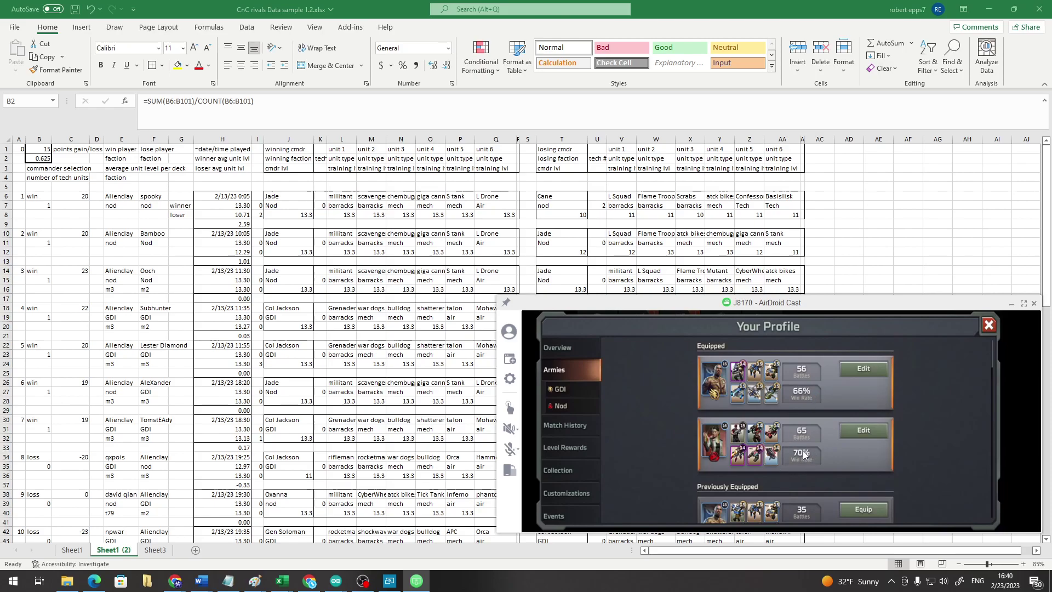
scroll(800, 462, "down", 3)
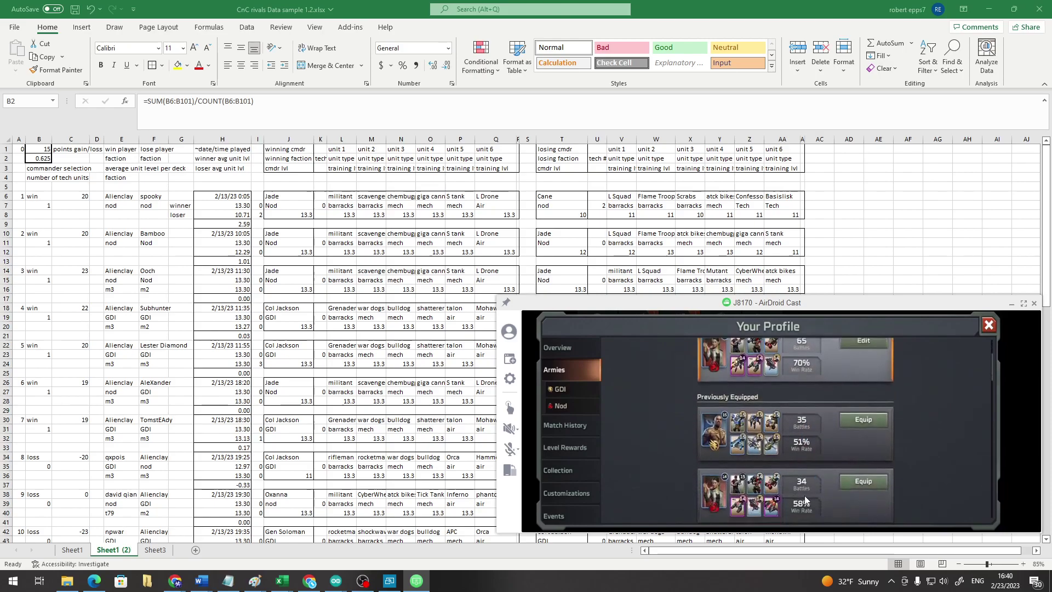
scroll(804, 493, "down", 2)
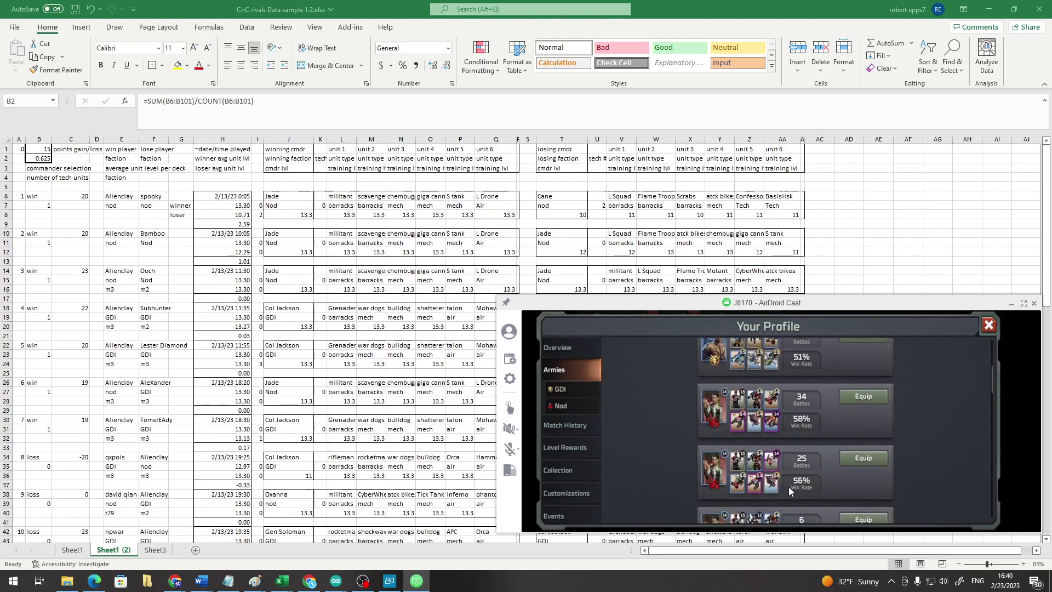
scroll(803, 486, "up", 2)
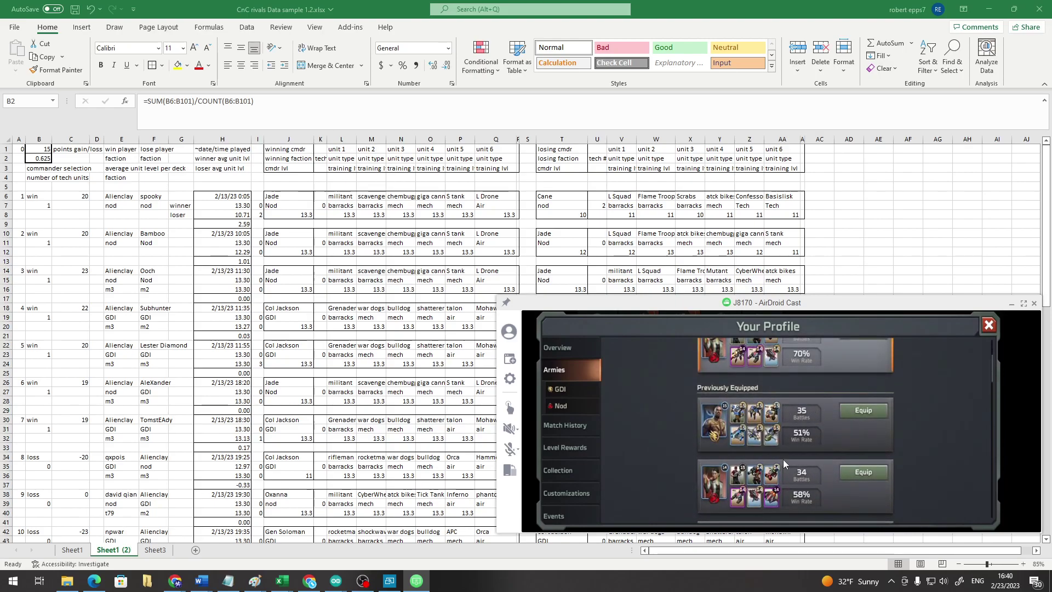
scroll(784, 464, "up", 1)
scroll(783, 458, "up", 2)
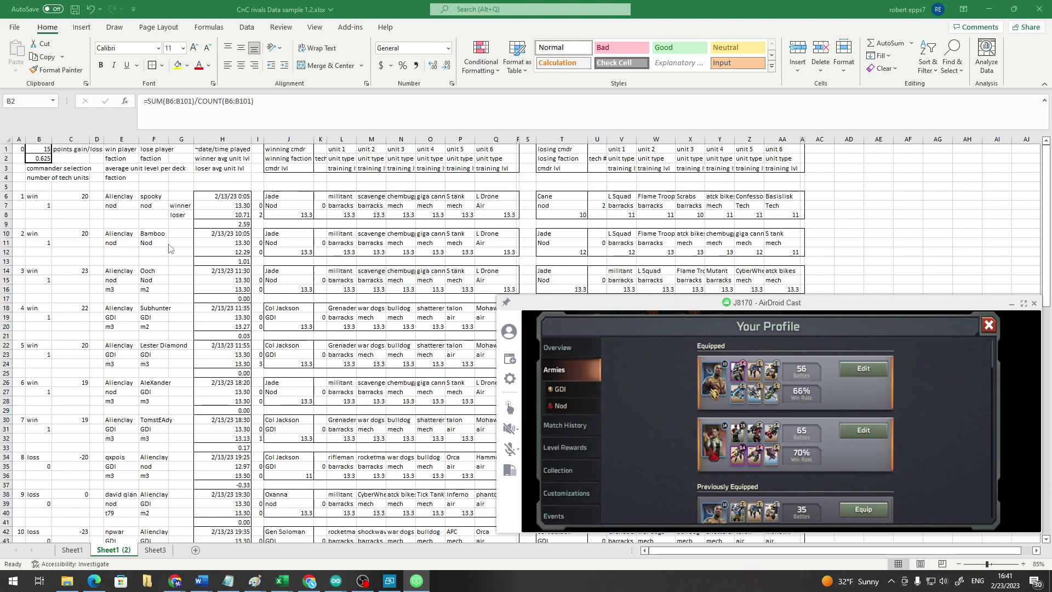
Return to the Excel workbook and recheck the overall win ratio formula in B2 of Sheet1 (2).
left_click(31, 159)
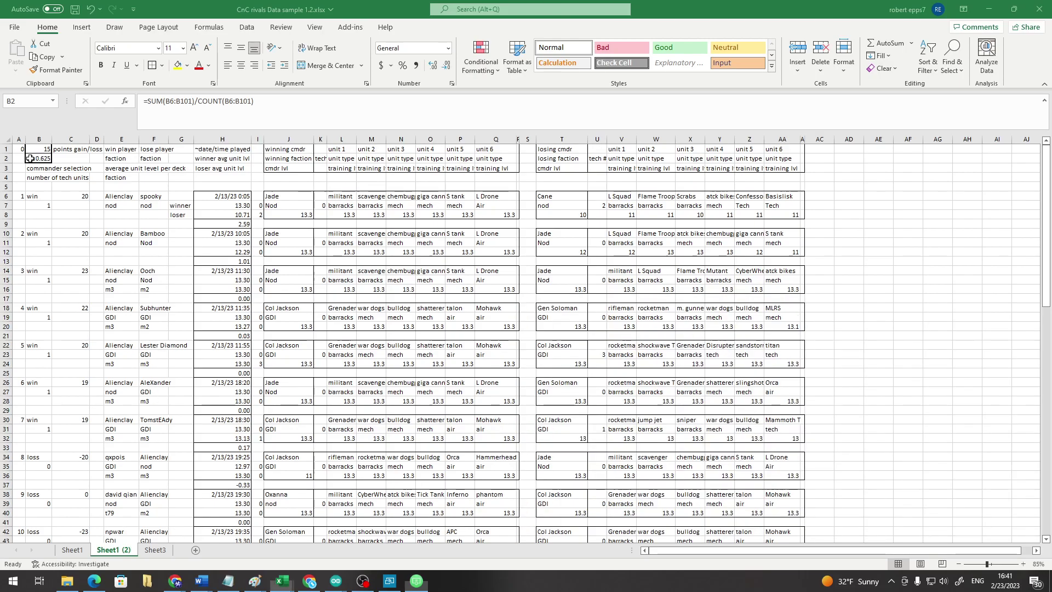
left_click(35, 177)
left_click(34, 158)
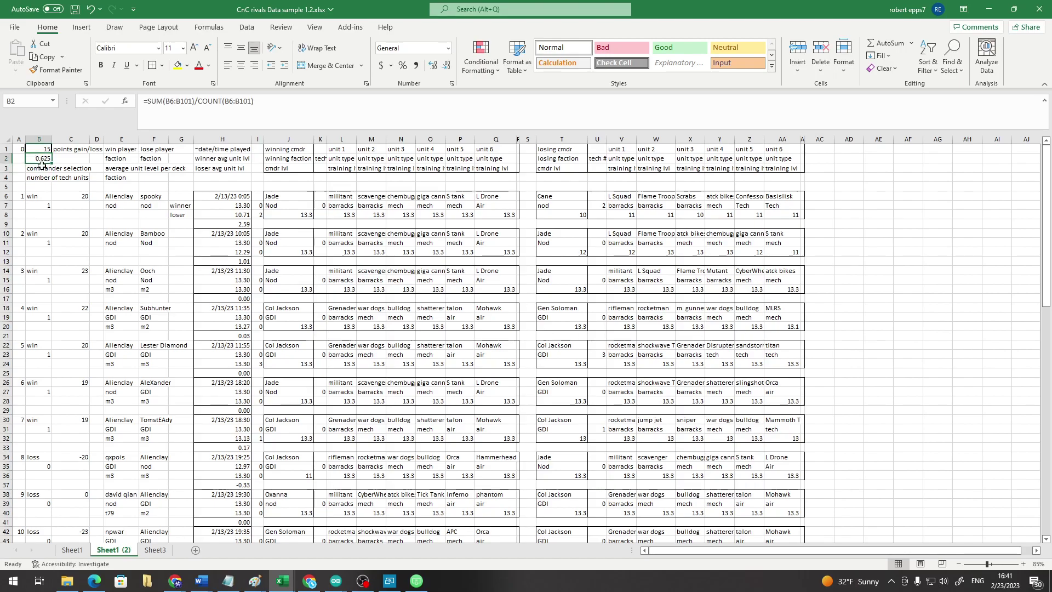
On Sheet3, examine the player's own GDI and NOD match counts in C6:C7 and wins in C12:C13.
left_click(143, 553)
left_click(115, 555)
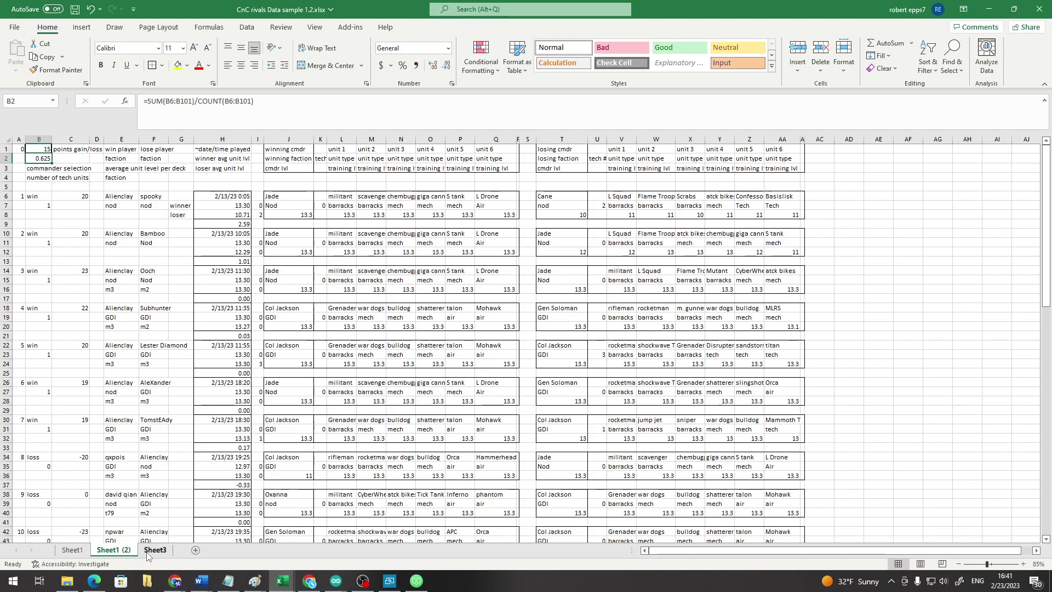
key("ctrl+Page_Down")
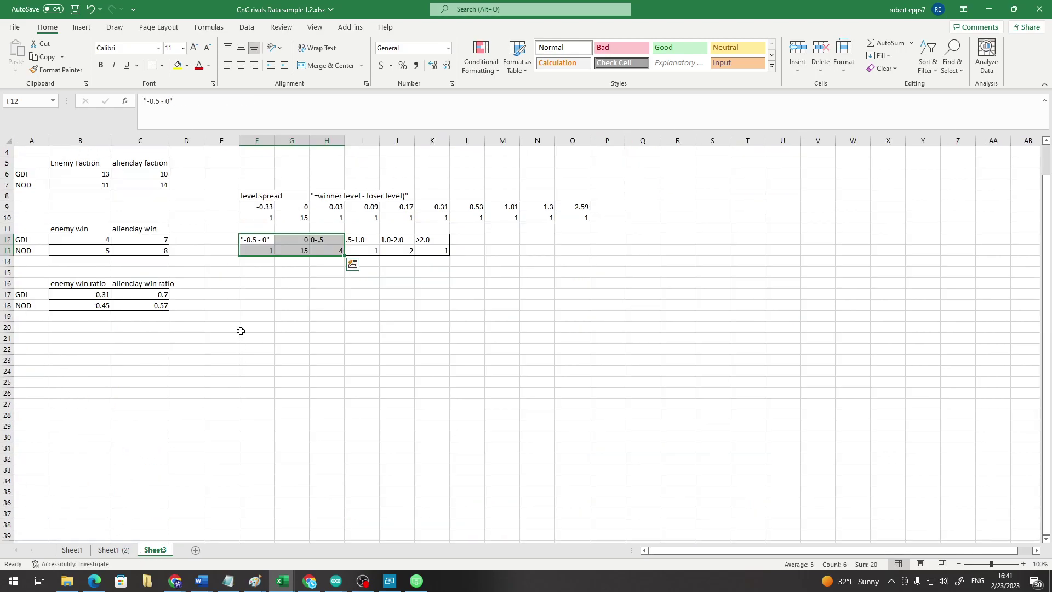
left_click(154, 174)
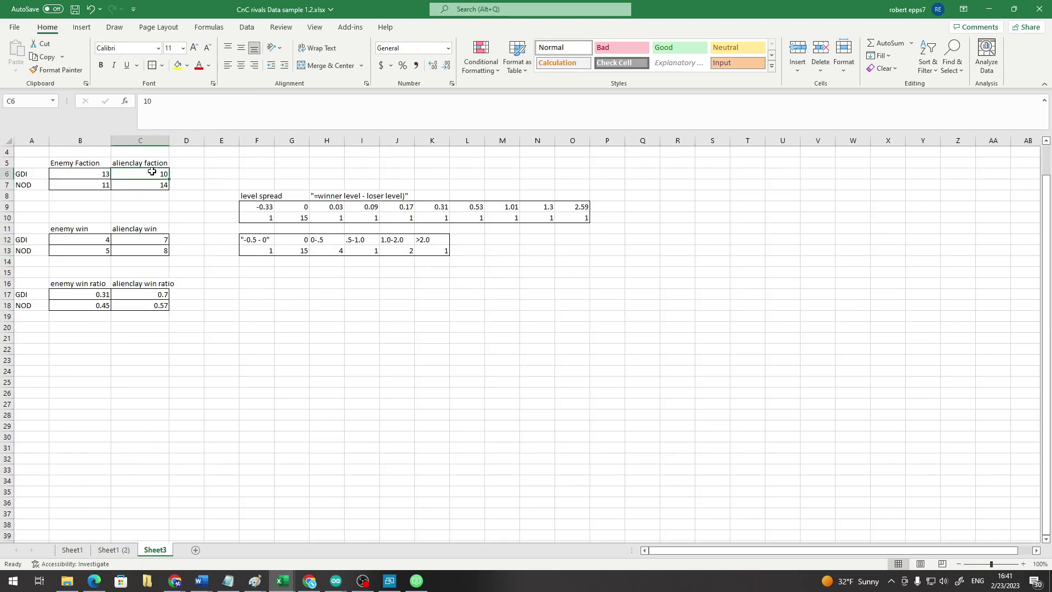
left_click(158, 186)
left_click(156, 239)
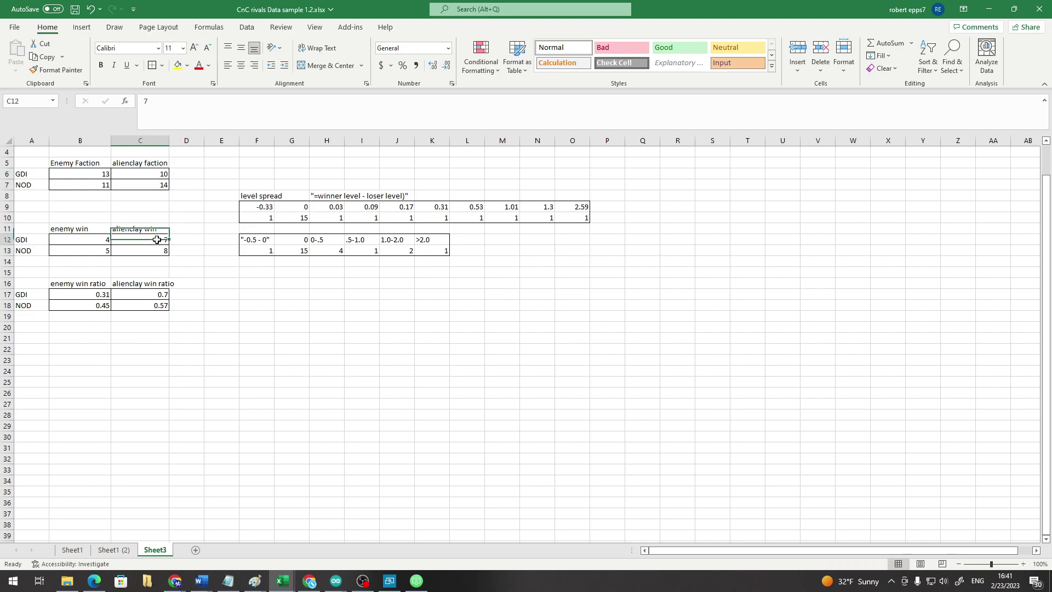
left_click(158, 250)
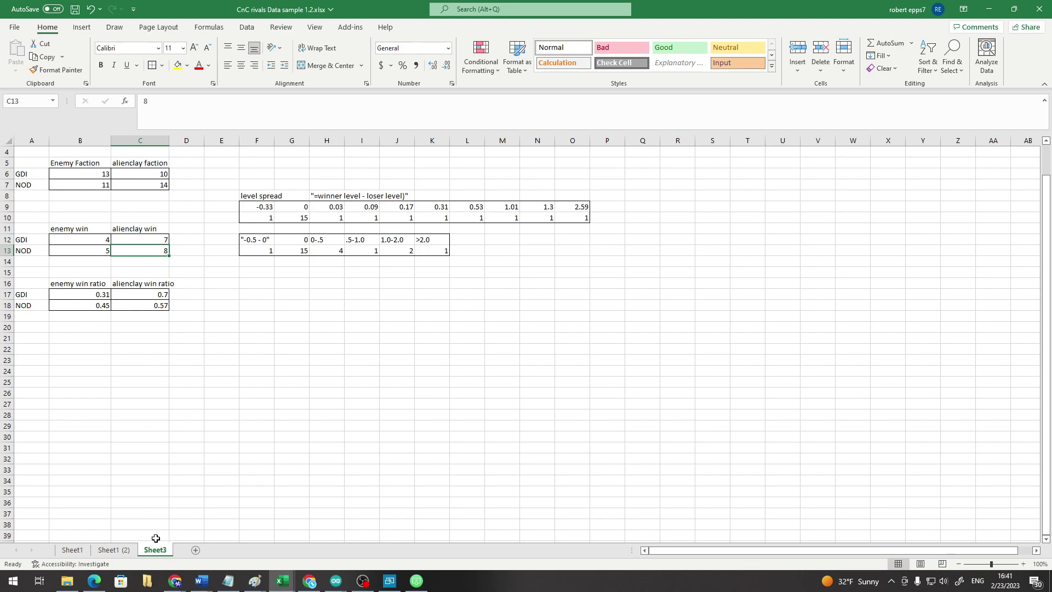
Open Sheet1 and examine match 3's winning deck, including the giga cannon's unit type and training level in N13:N15.
left_click(74, 550)
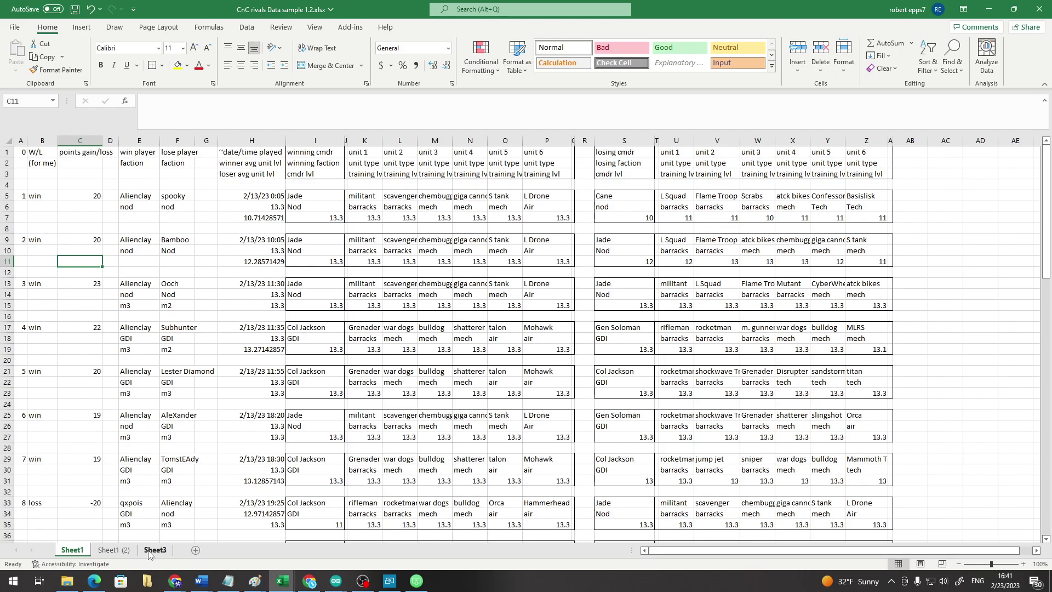
left_click(462, 324)
left_click(370, 305)
left_click_drag(462, 286, 471, 303)
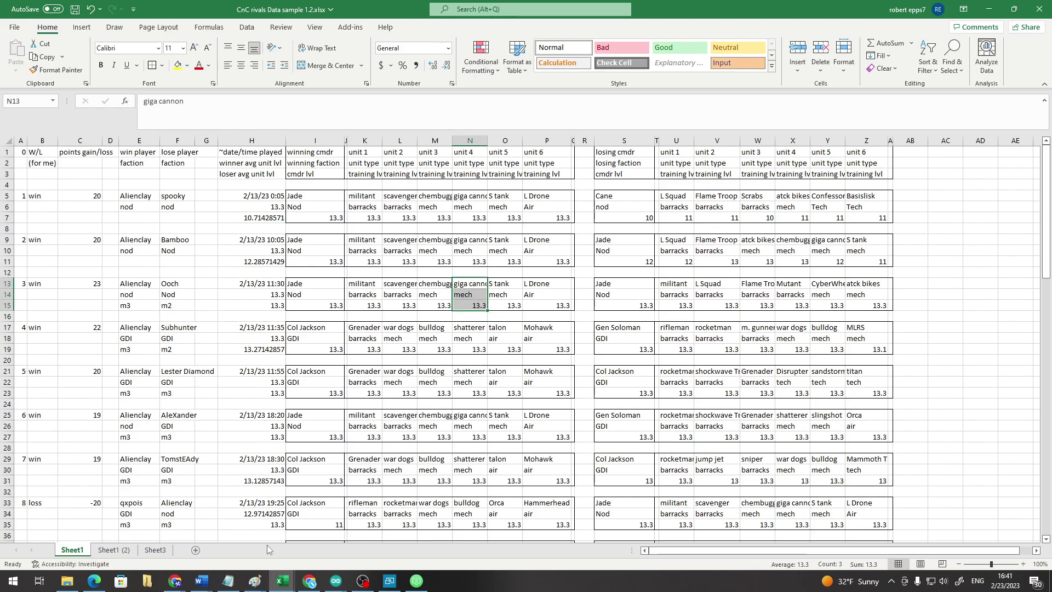
Return to Sheet3 by way of Sheet1 (2) and inspect the player's NOD and GDI win ratio formulas in C18 and C17.
left_click(118, 551)
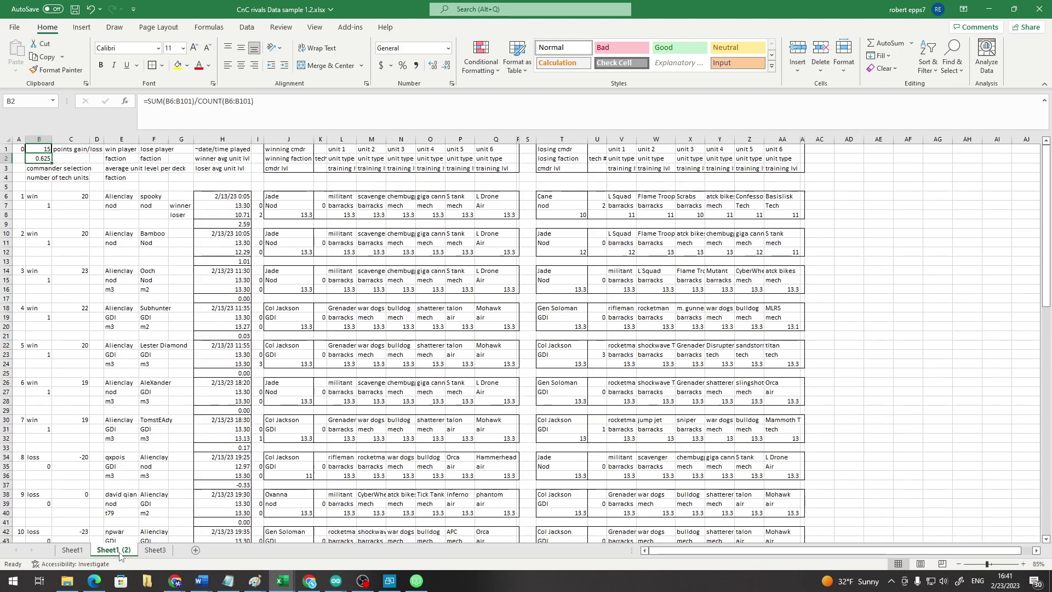
left_click(151, 550)
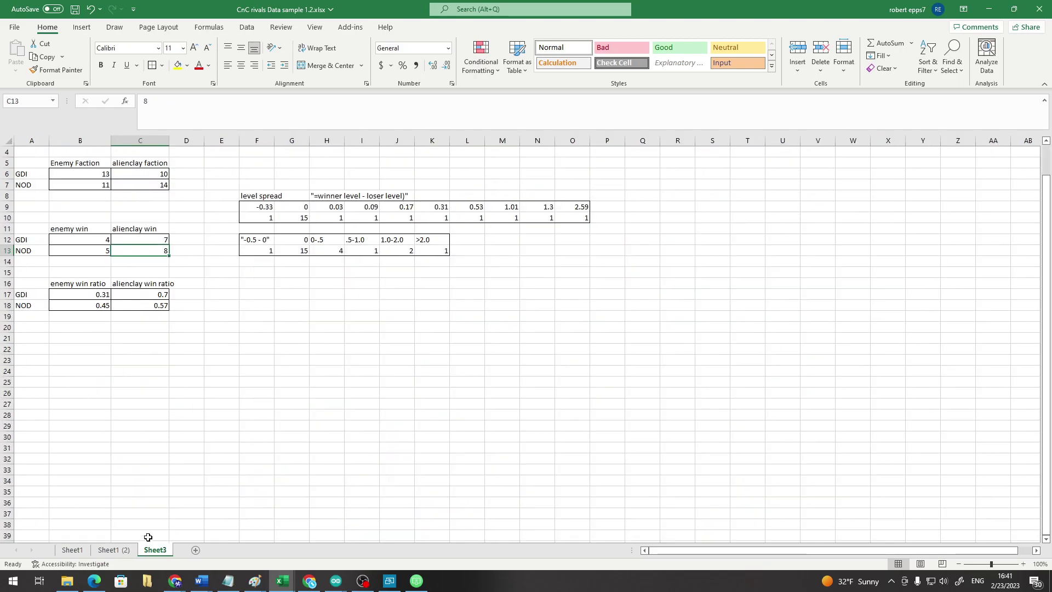
left_click(149, 308)
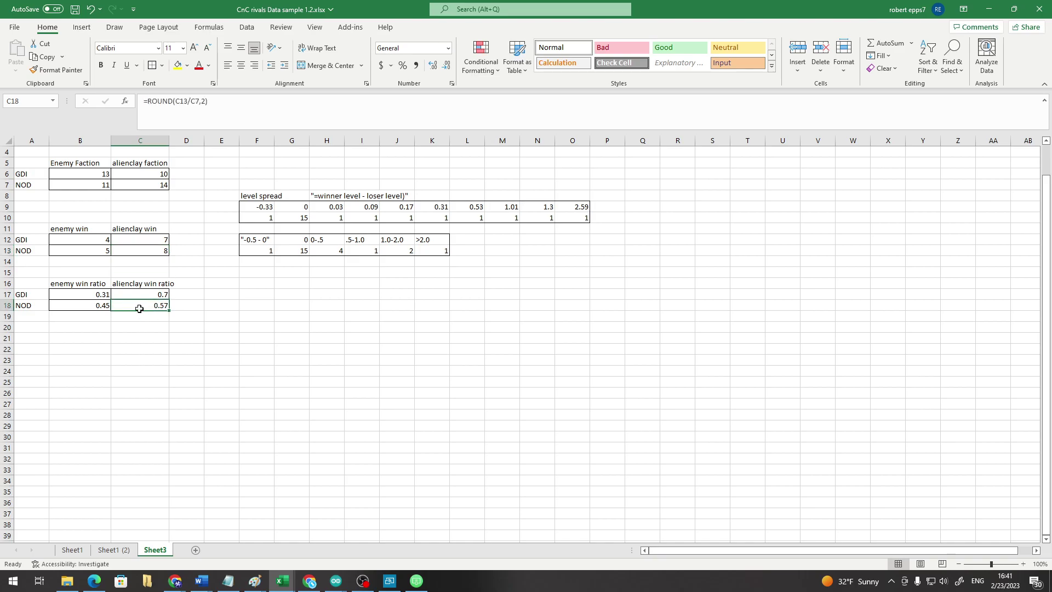
left_click(141, 297)
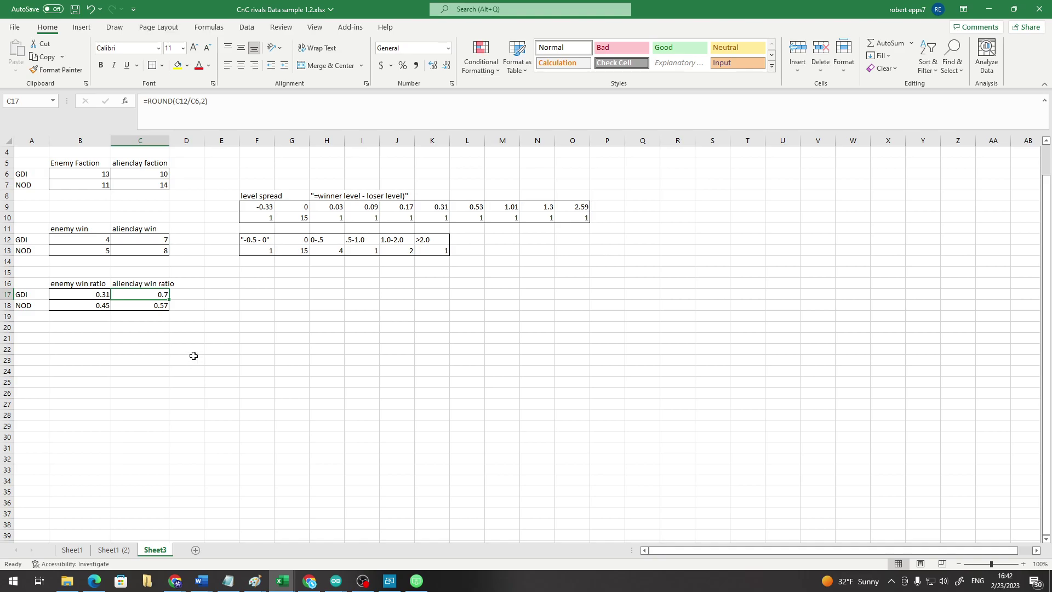
Recheck the player's own GDI win ratio in C17 alongside the NOD ratio in C18.
left_click_drag(130, 295, 200, 306)
left_click(159, 292)
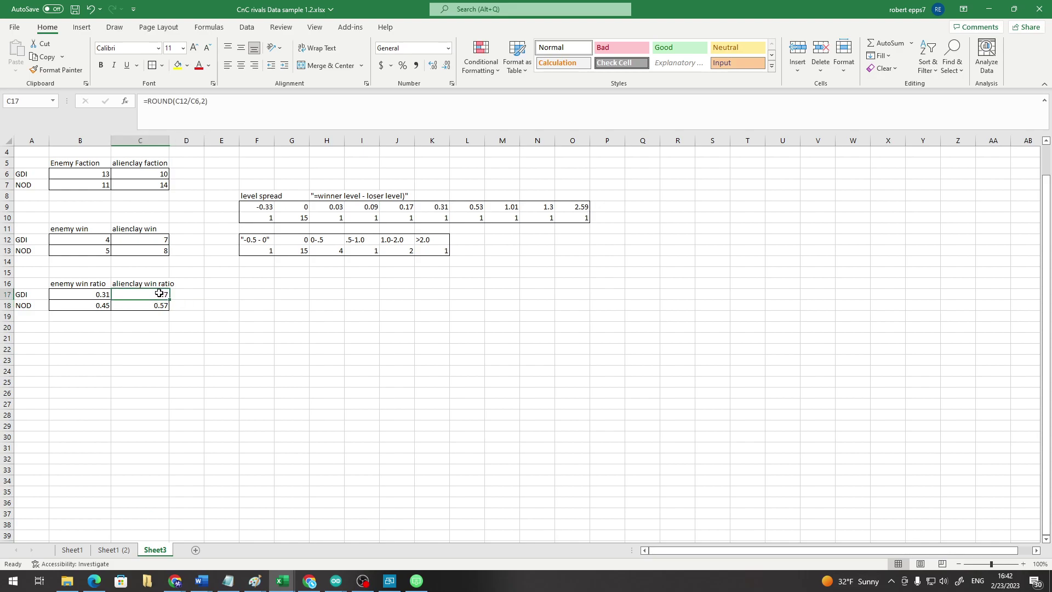
left_click(212, 315)
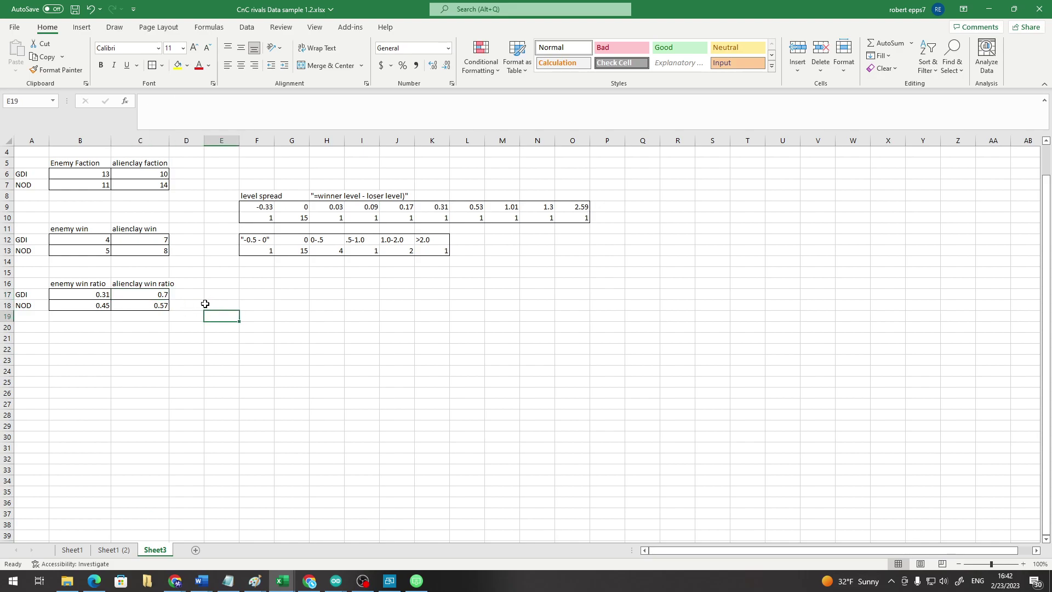
Examine the enemy figures in B7:B18, including the GDI wins in B12 and the NOD and GDI win ratio formulas in B18 and B17.
left_click(87, 308)
left_click_drag(87, 308, 77, 184)
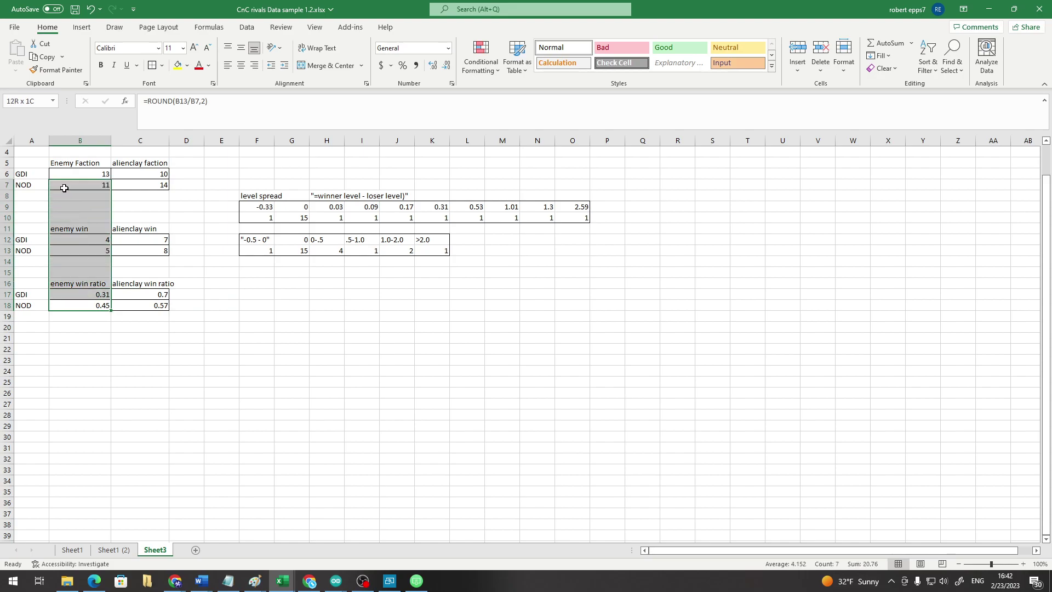
left_click(144, 261)
left_click(85, 242)
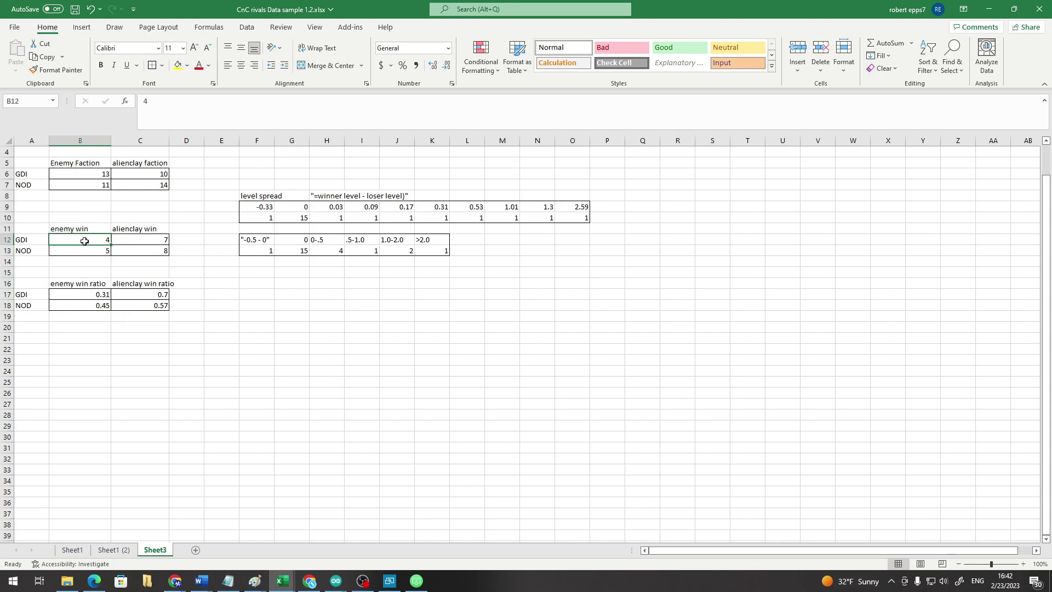
left_click(71, 306)
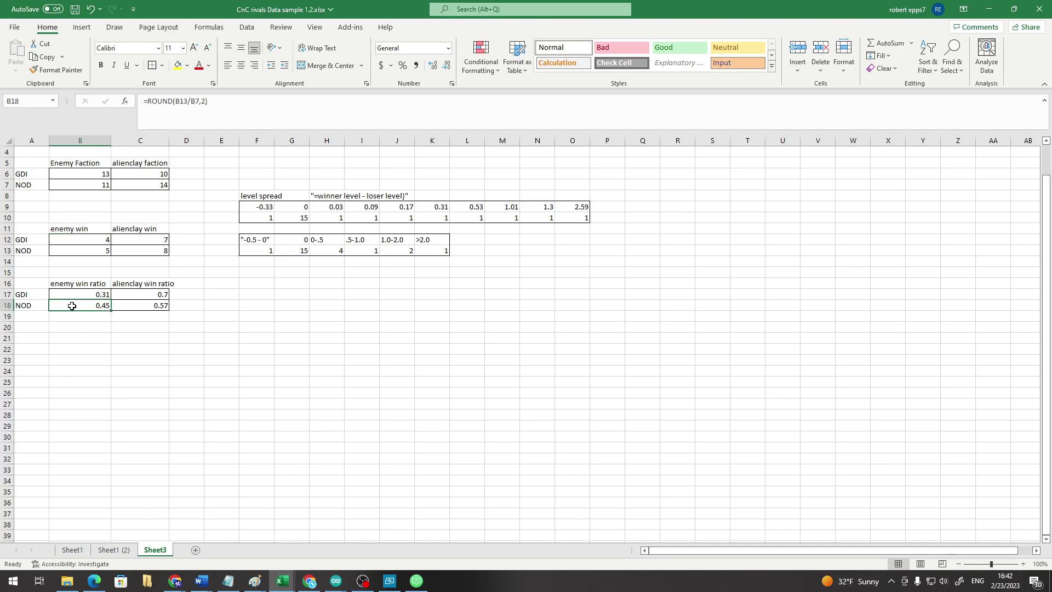
left_click(72, 294)
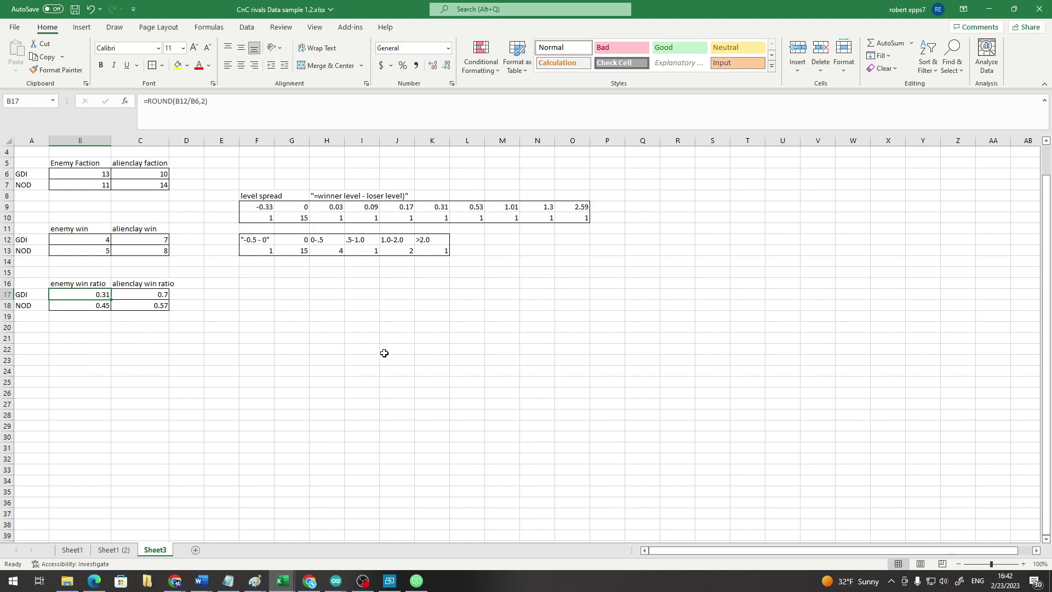
Return to Sheet1 (2), switch to AirDroid Cast to view the in-game Nod deck, denying the phone data access request and dismissing the AutoPlay notification.
left_click(122, 551)
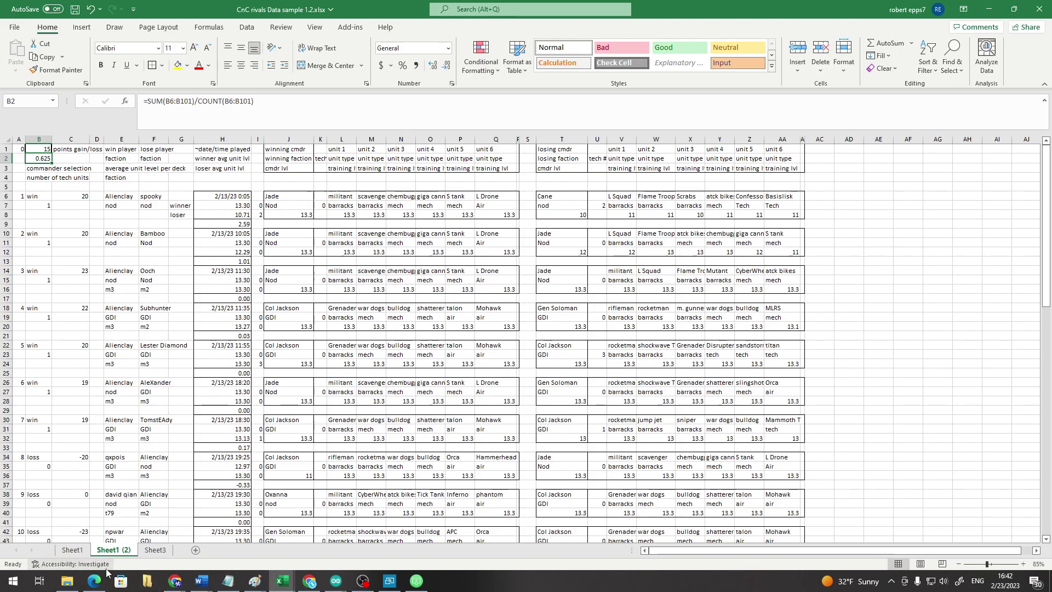
left_click(416, 581)
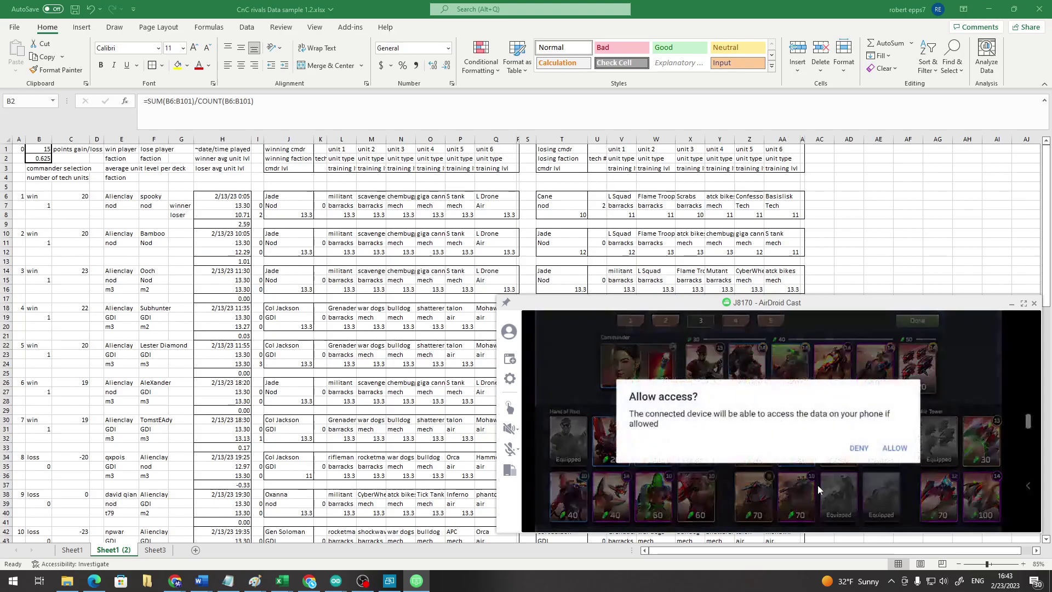
left_click(856, 448)
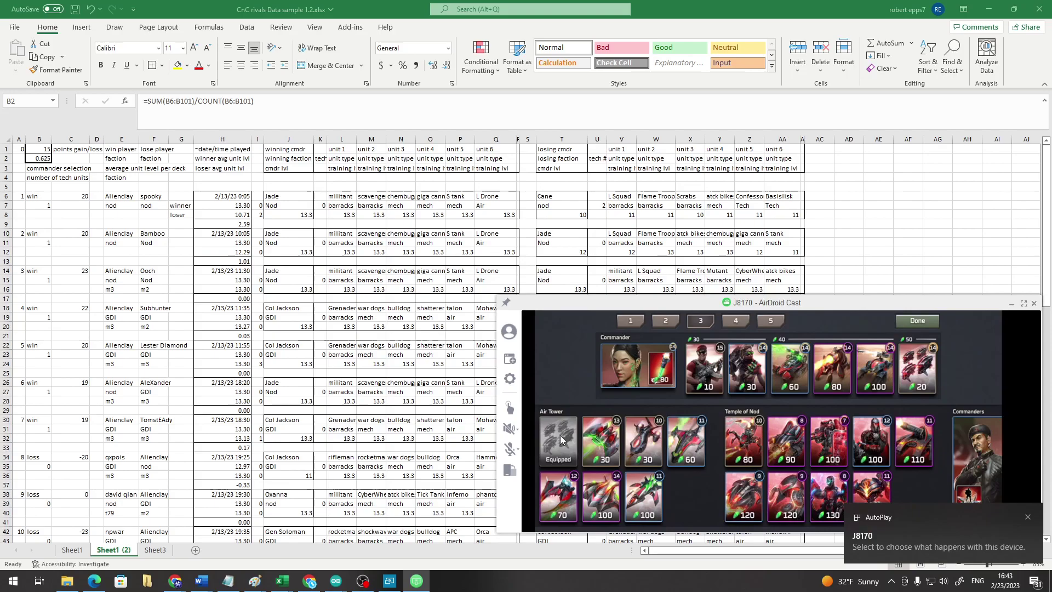
left_click(1027, 518)
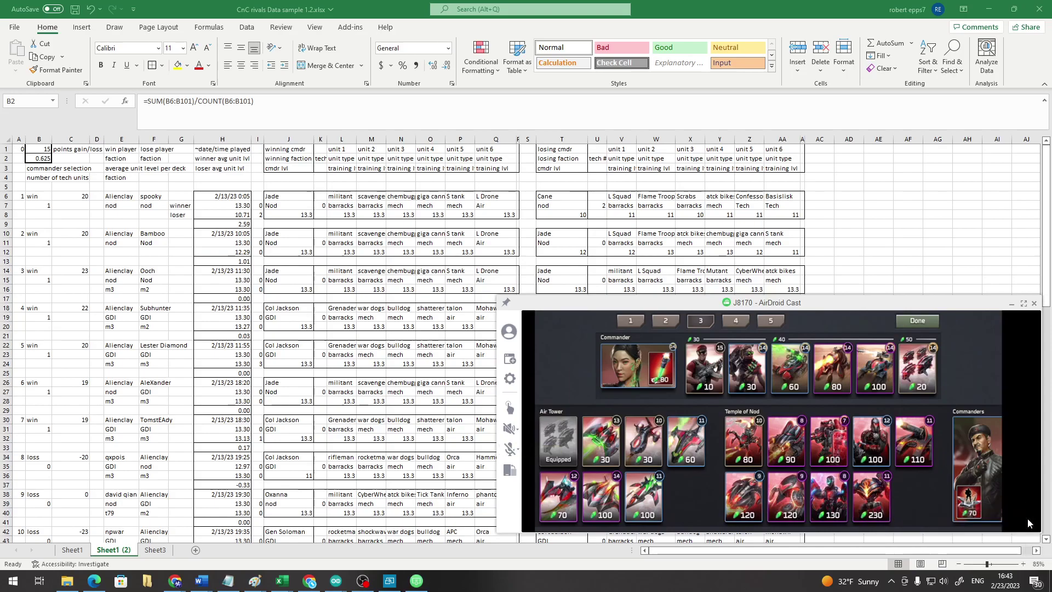